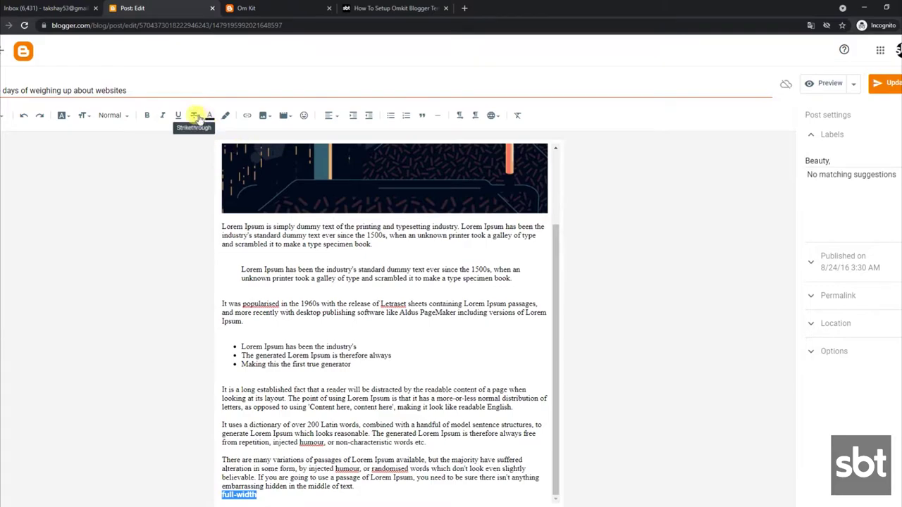
Strike through the selected full-width text at the end of the post, then save the update and return to the posts list.
left_click(195, 115)
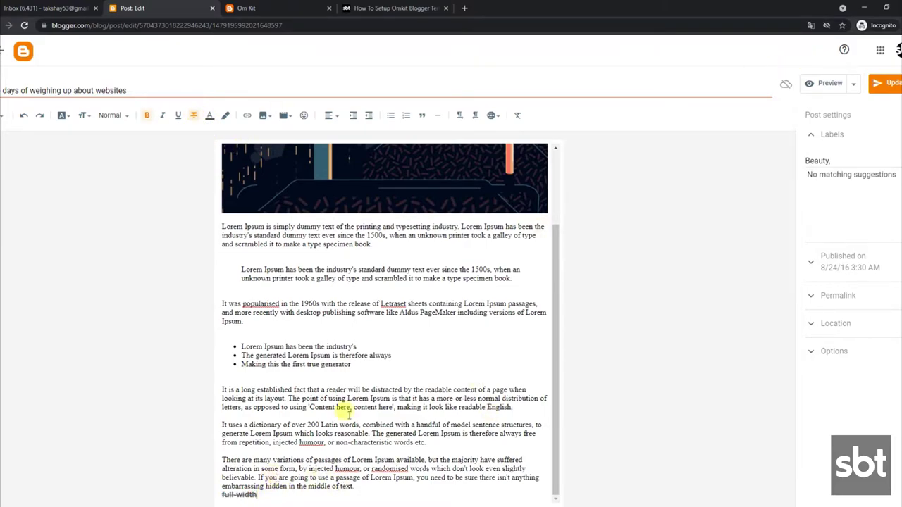
left_click(879, 92)
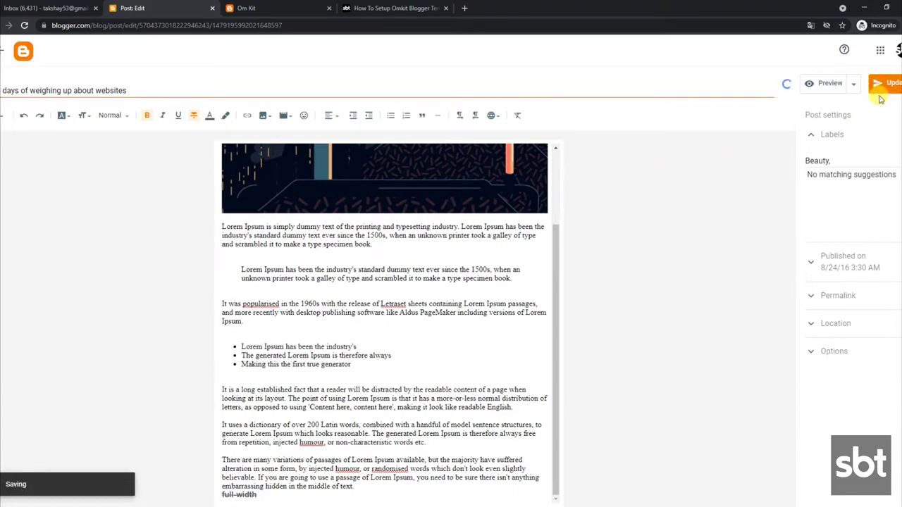
left_click(3, 51)
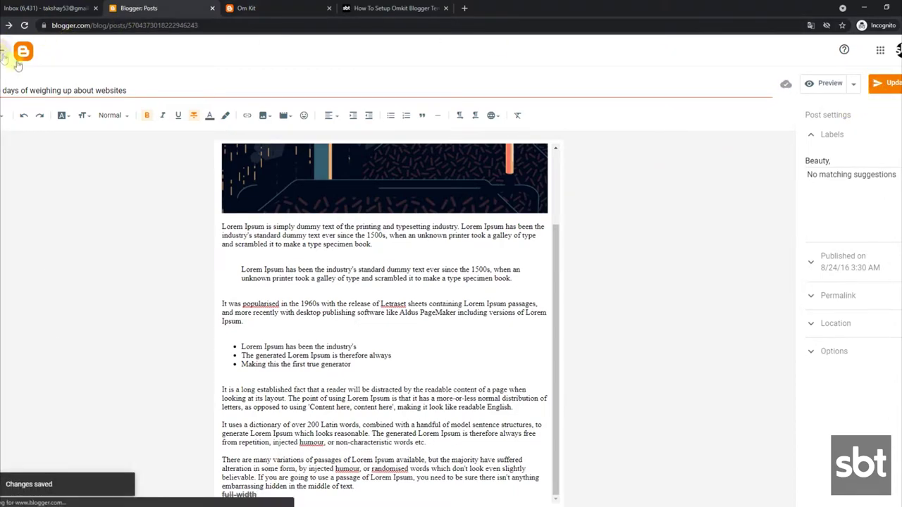
View the published post "The days of weighing up about websites" and examine its full-width layout.
left_click(723, 144)
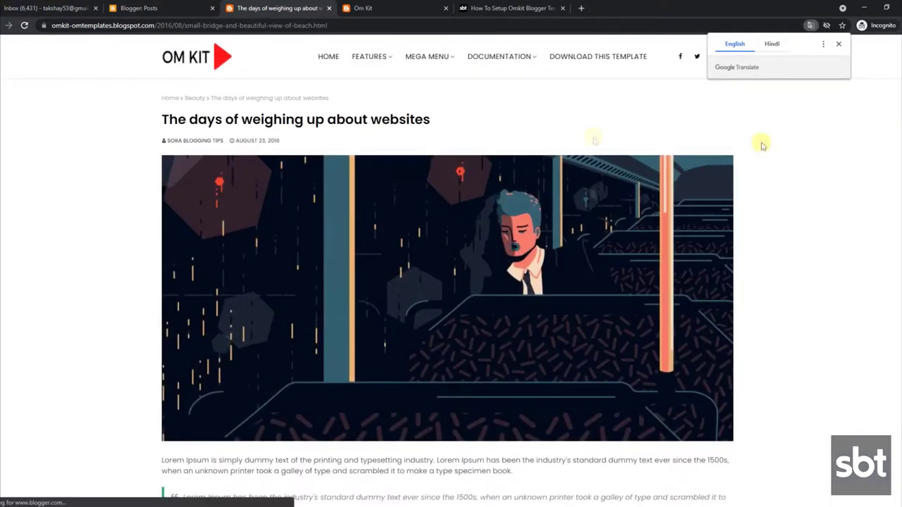
scroll(761, 148, "down", 10)
scroll(447, 282, "down", 4)
scroll(448, 282, "up", 15)
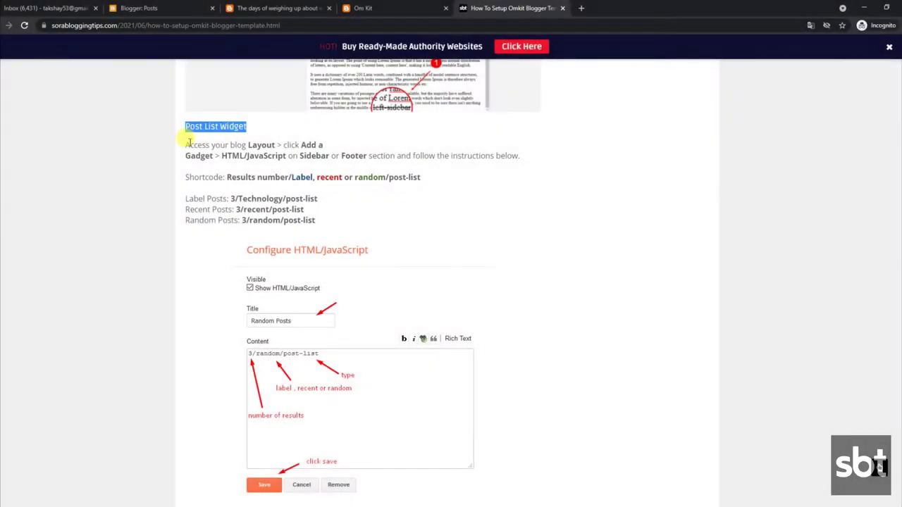
Read the Post List Widget section of the setup guide, including the label, recent and random post shortcodes.
left_click_drag(189, 143, 534, 158)
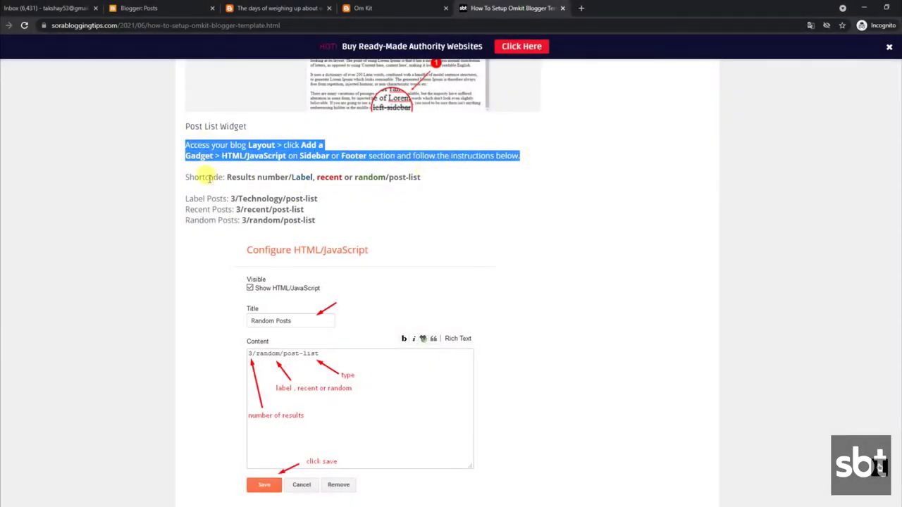
left_click_drag(188, 177, 427, 178)
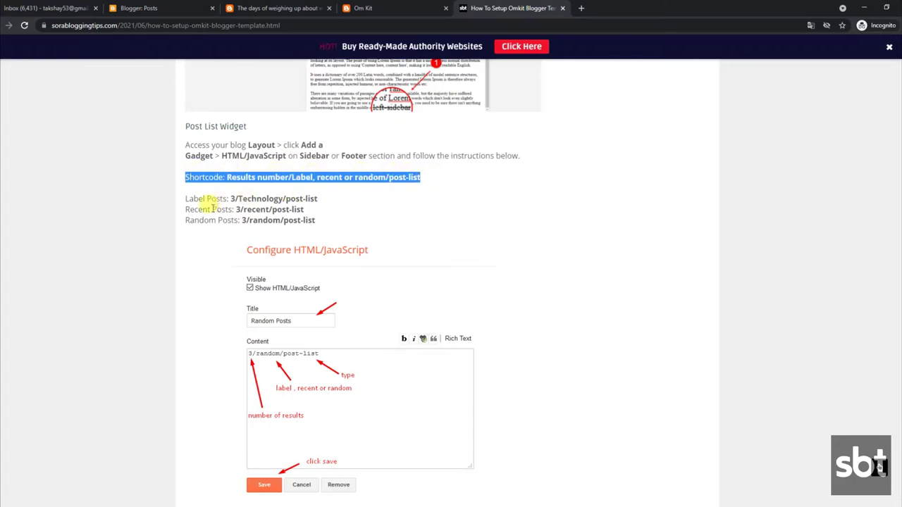
left_click_drag(230, 199, 313, 200)
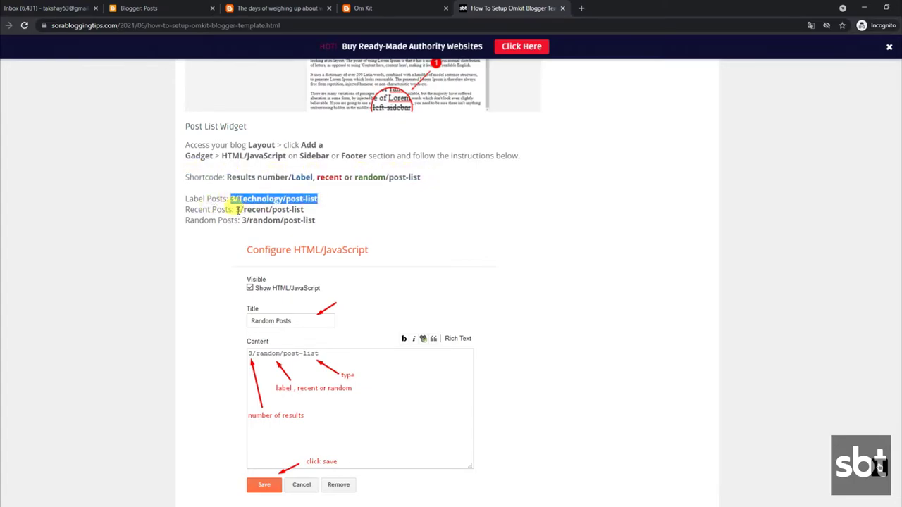
left_click_drag(237, 210, 314, 211)
left_click_drag(242, 220, 316, 221)
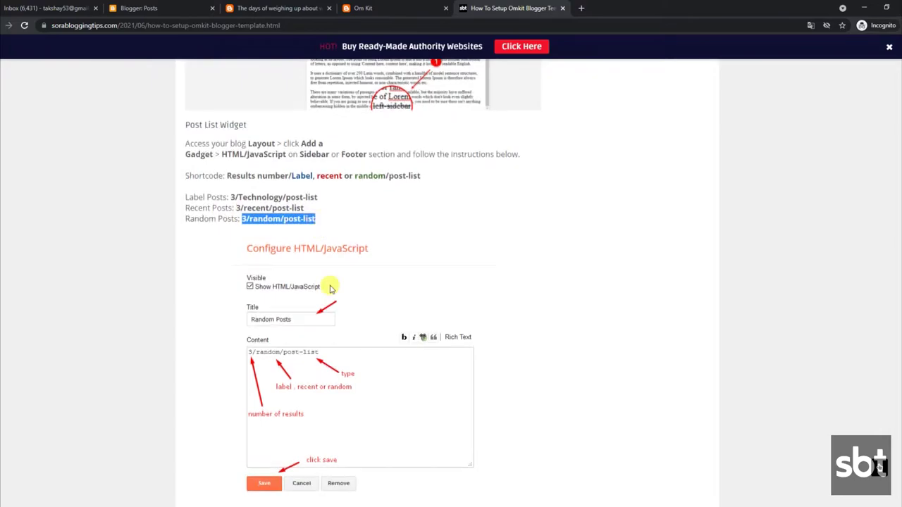
scroll(328, 286, "down", 2)
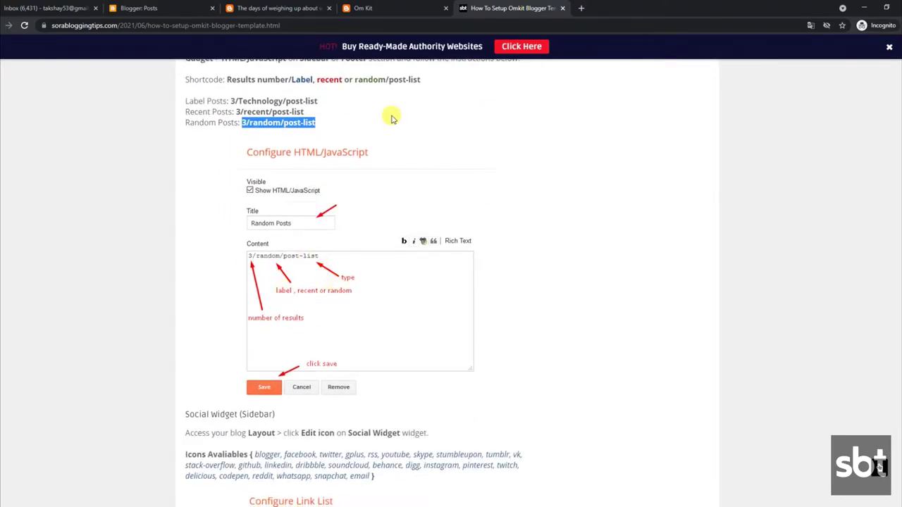
Load the Om Kit homepage from the published post's page and return to the setup guide.
left_click(304, 7)
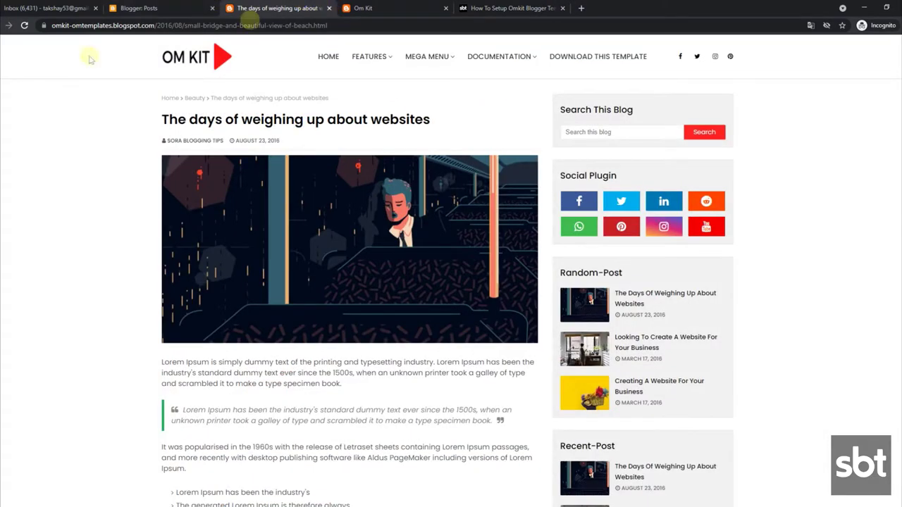
left_click(180, 65)
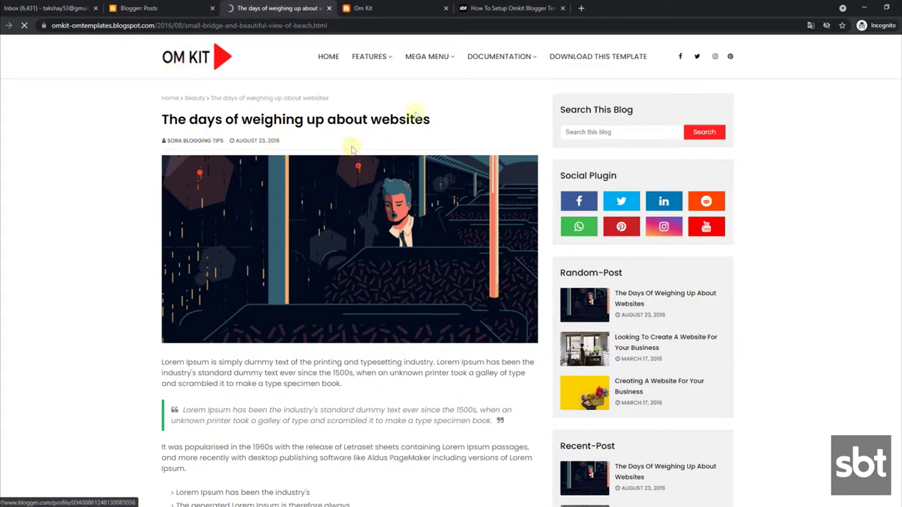
left_click(485, 8)
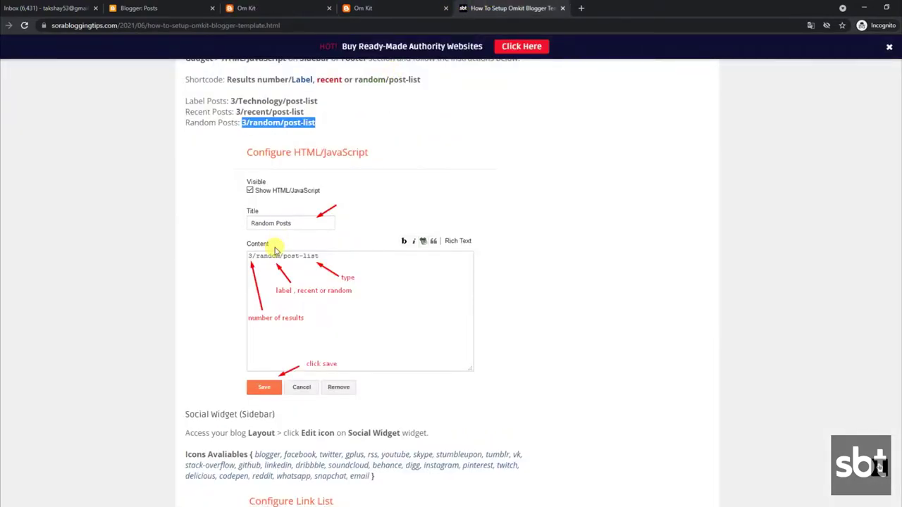
Open the Random-Post gadget in Sidebar Right (B) of the blog layout, check its shortcode and save the gadget.
left_click(177, 5)
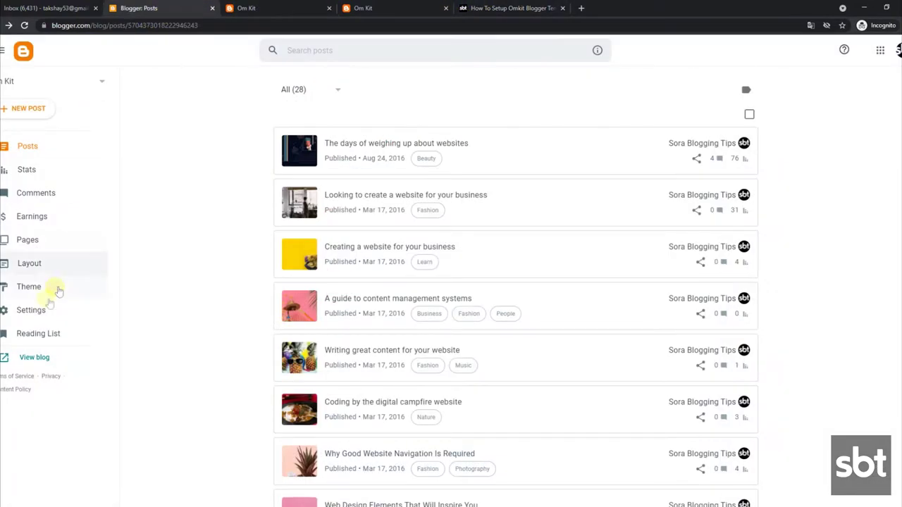
left_click(42, 273)
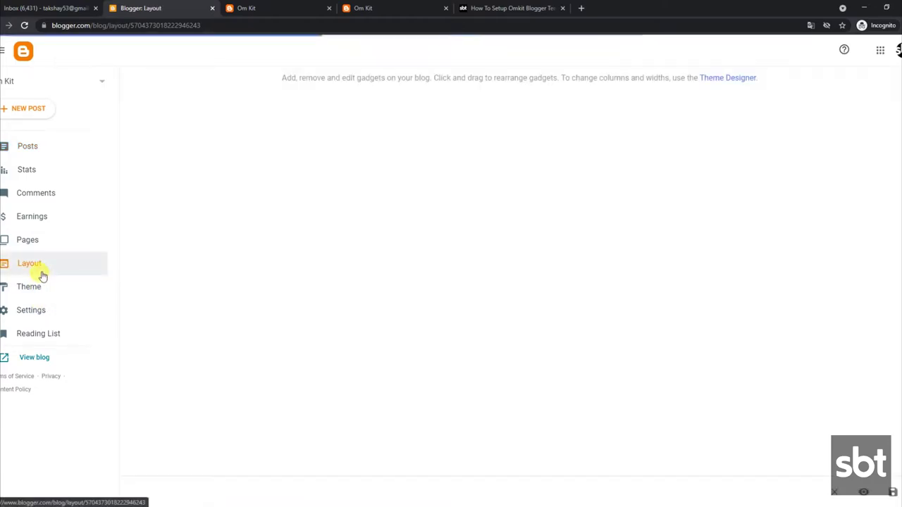
scroll(531, 374, "down", 6)
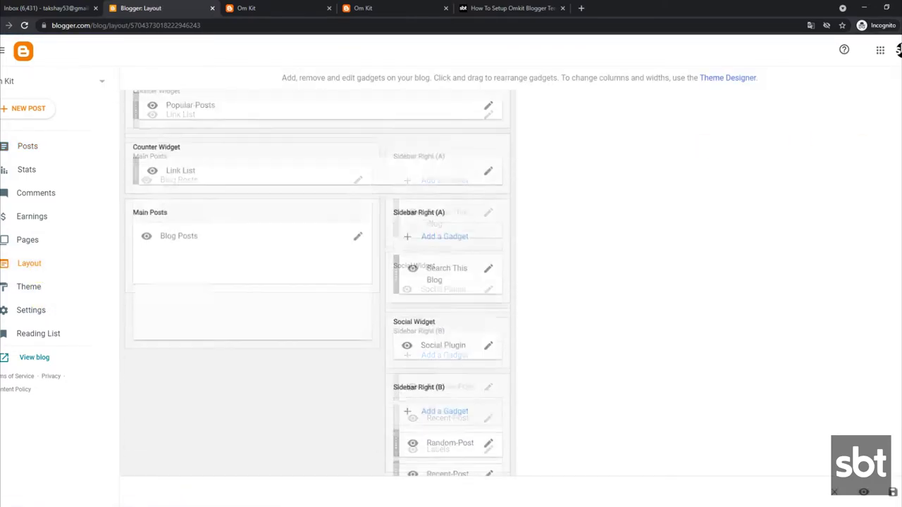
left_click(487, 306)
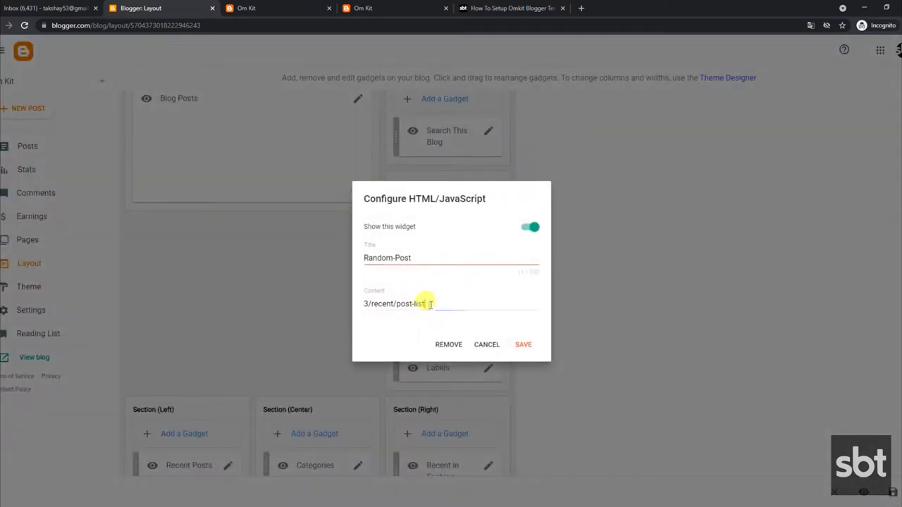
left_click_drag(429, 304, 352, 308)
left_click(523, 348)
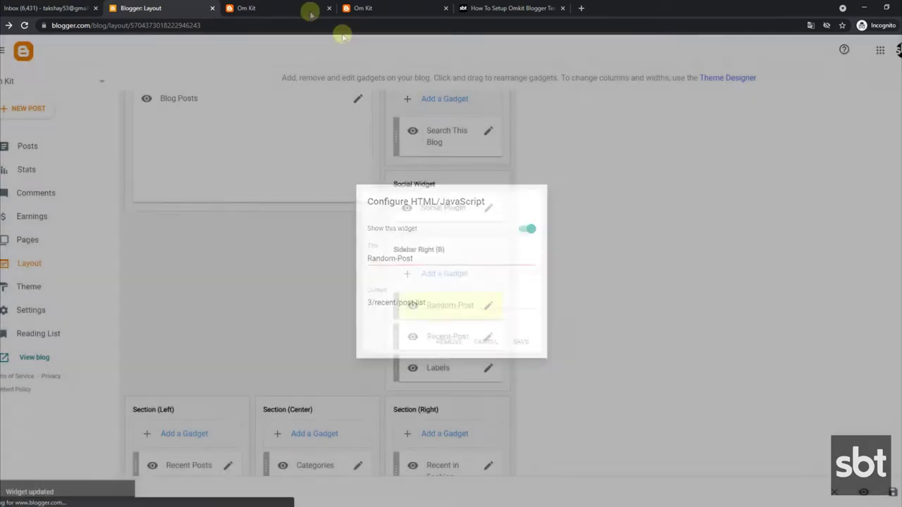
Open the post "The days of weighing up about websites" from the blog homepage to view its page.
left_click(300, 7)
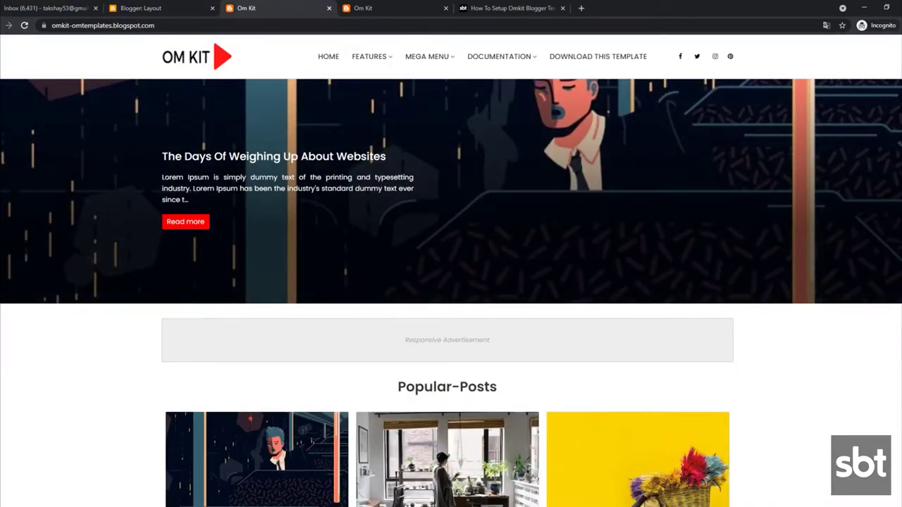
scroll(890, 262, "down", 5)
left_click(282, 189)
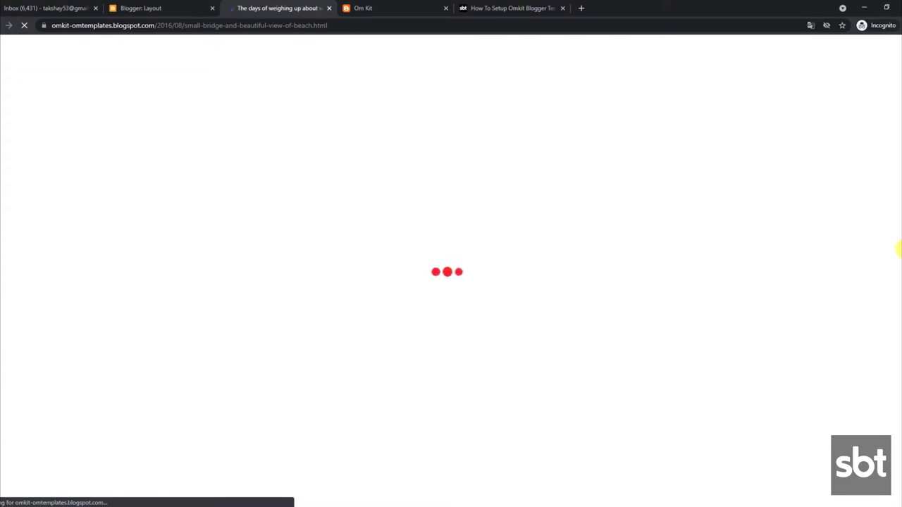
scroll(762, 201, "down", 1)
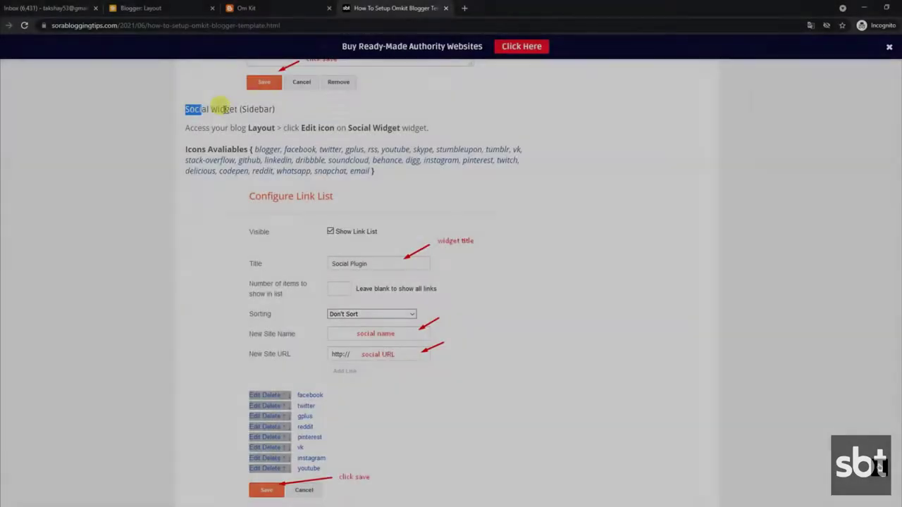
Read the Social Widget (Sidebar) section of the setup guide, including the available icon names and the link list example.
left_click_drag(248, 110, 284, 111)
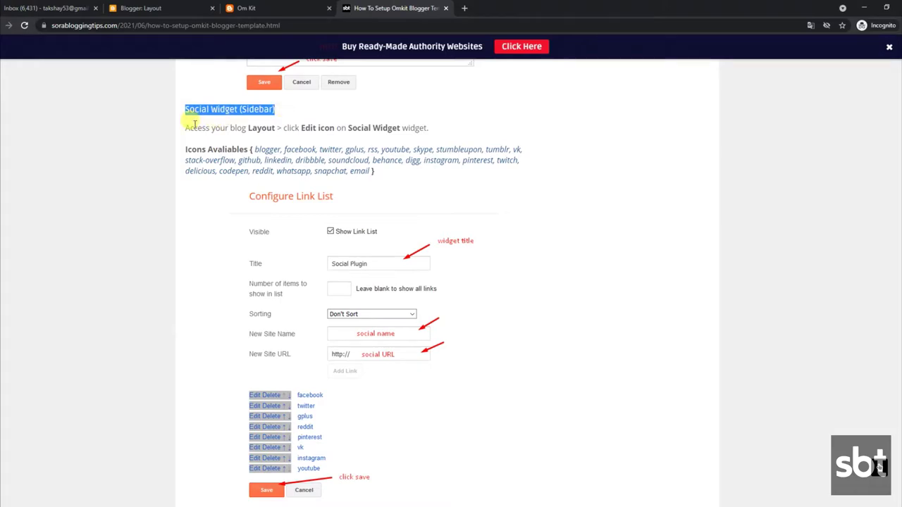
left_click_drag(185, 128, 443, 130)
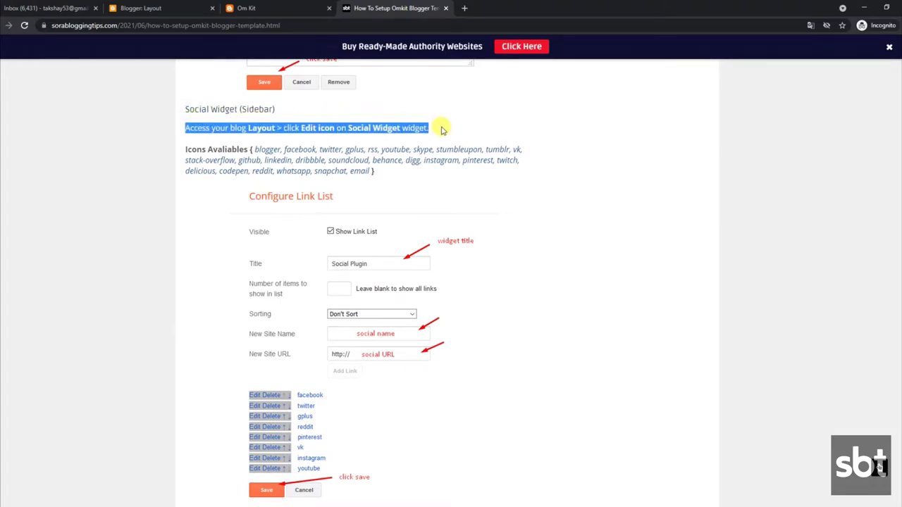
left_click_drag(187, 148, 394, 176)
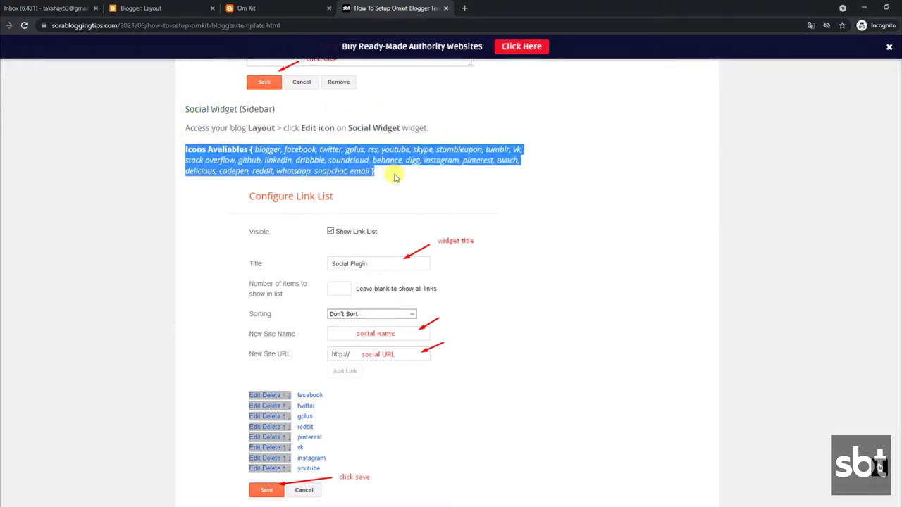
scroll(394, 177, "down", 1)
scroll(350, 247, "down", 3)
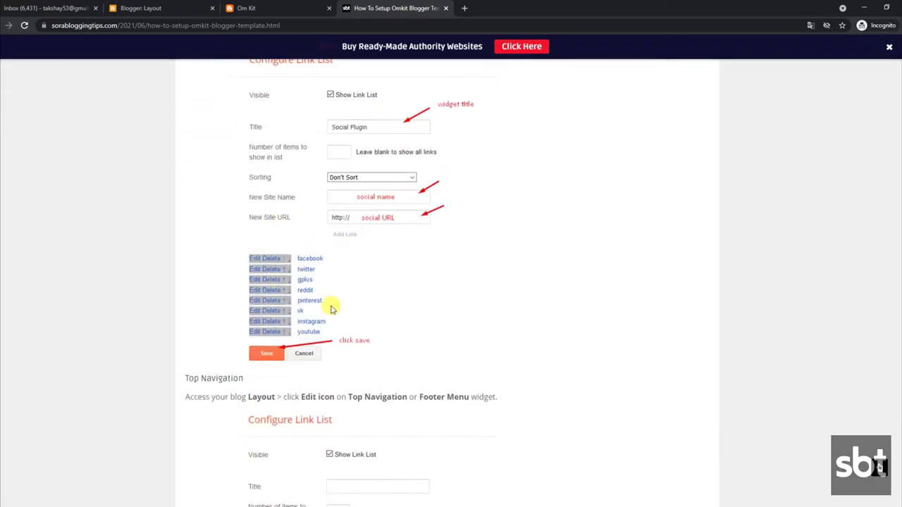
Examine the Social Plugin gadget's link list in the blog layout, opening facebook and other entries for editing, and cancel without saving.
left_click(246, 8)
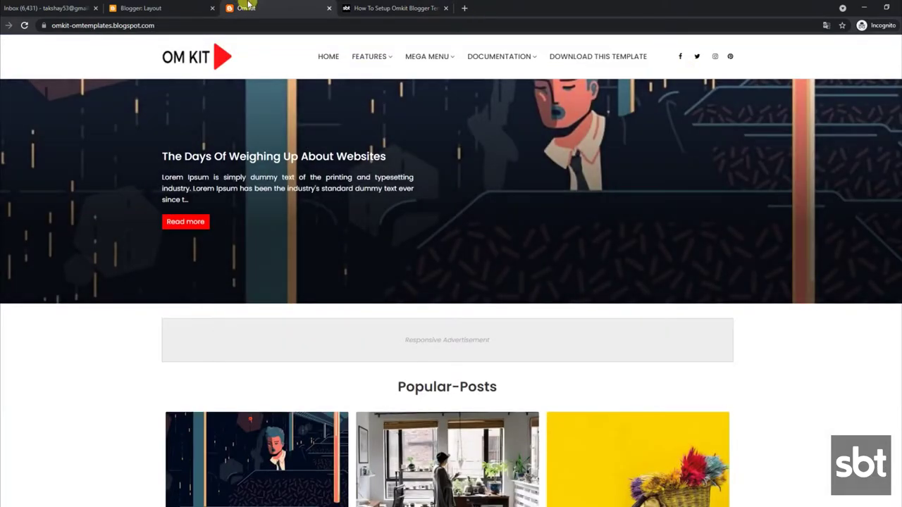
left_click(141, 8)
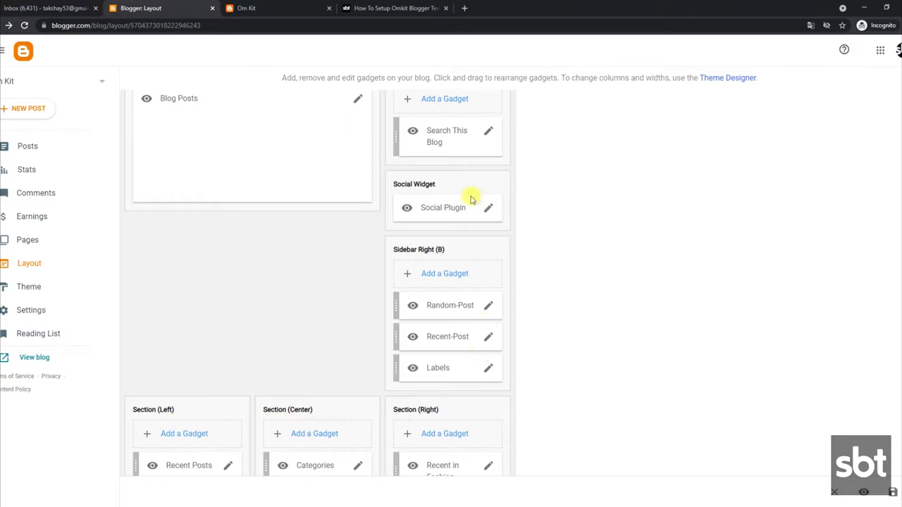
left_click(488, 210)
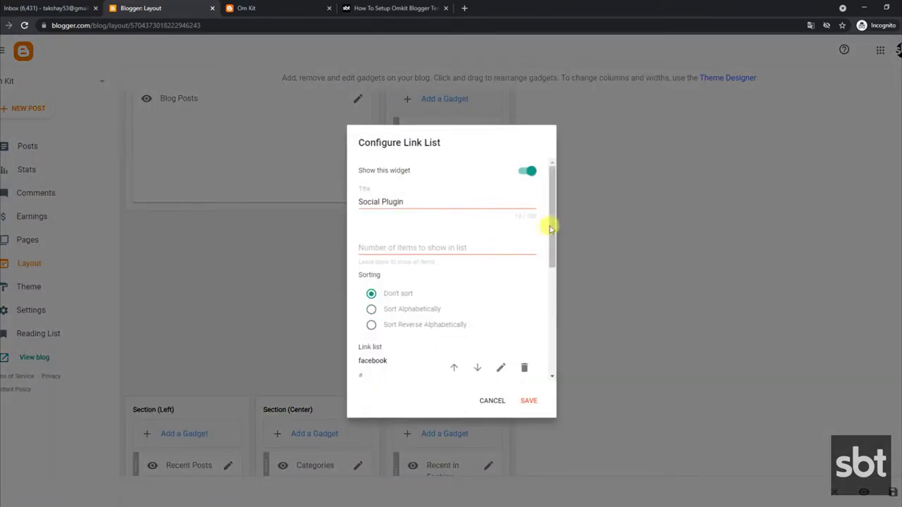
left_click_drag(550, 227, 557, 296)
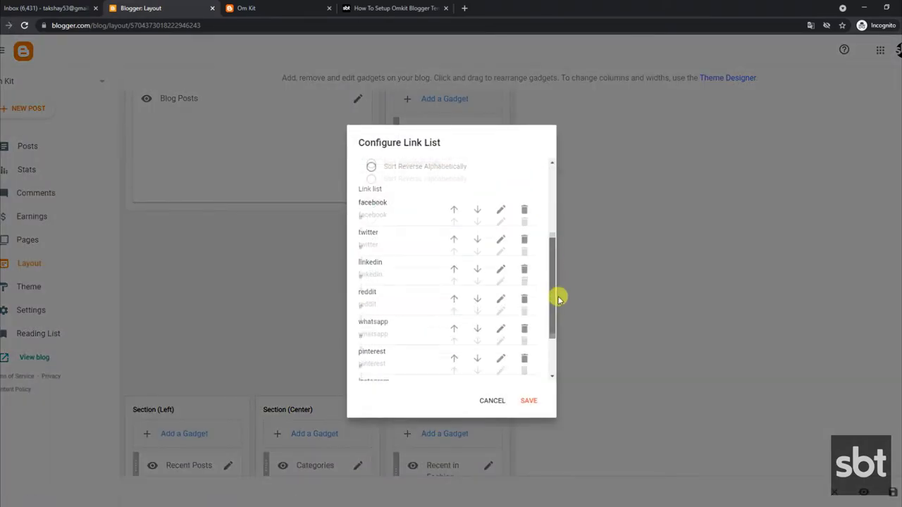
left_click(501, 219)
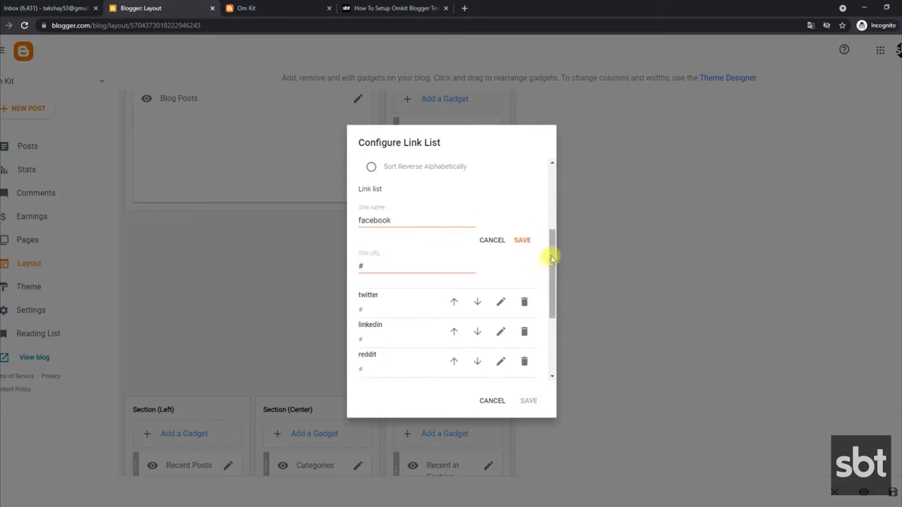
left_click_drag(549, 256, 552, 367)
left_click(501, 228)
left_click(501, 224)
left_click(500, 304)
left_click_drag(549, 306, 553, 370)
left_click(497, 404)
Read the Top Navigation instructions in the setup guide and look over the header and footer of the blog homepage.
left_click(280, 5)
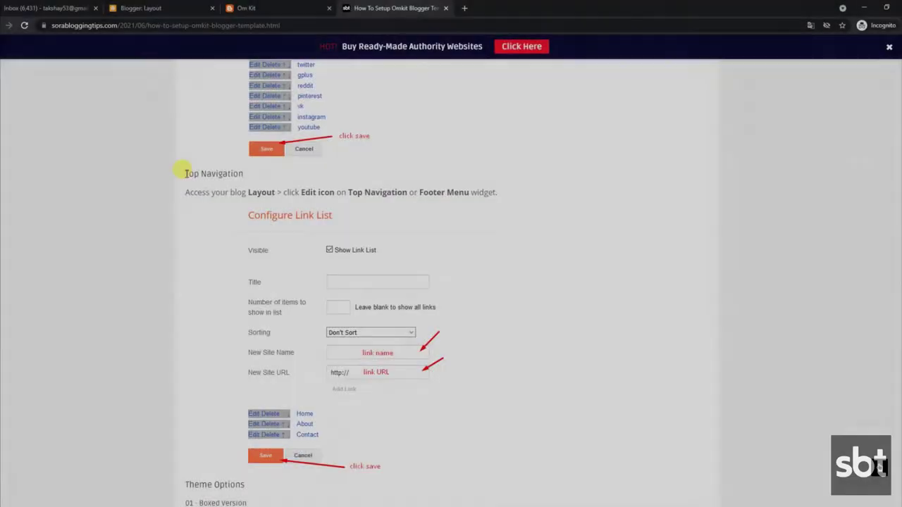
left_click_drag(185, 173, 495, 193)
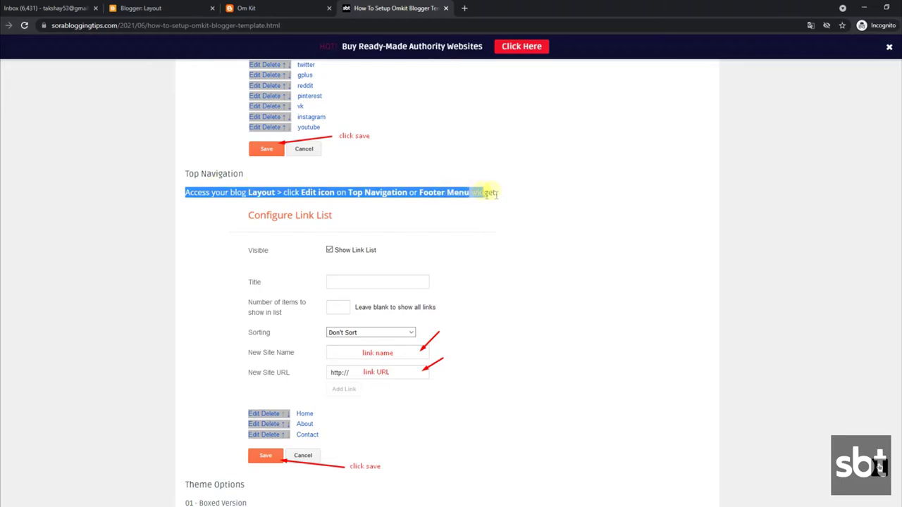
scroll(504, 199, "down", 2)
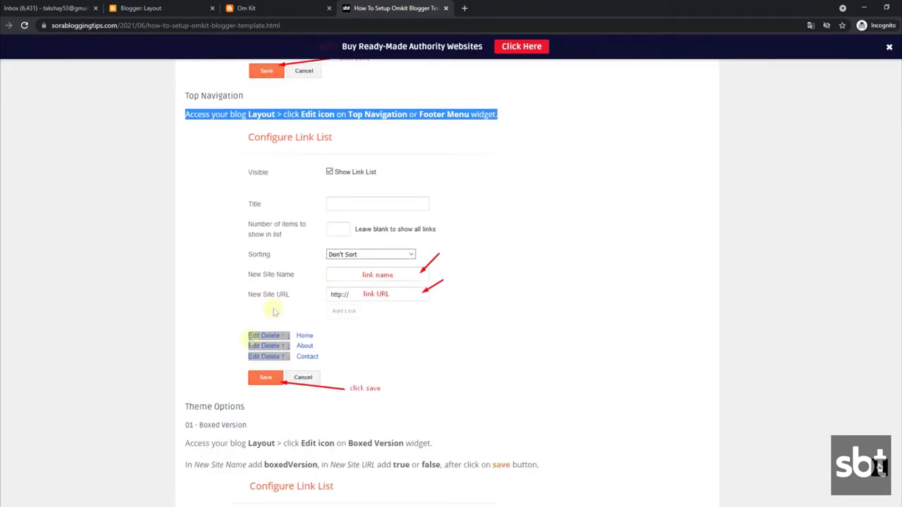
left_click(295, 5)
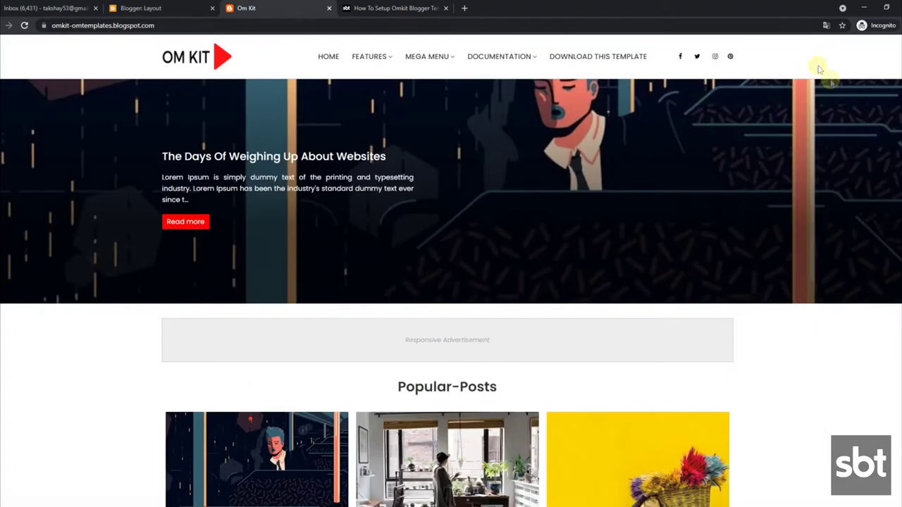
scroll(815, 64, "down", 15)
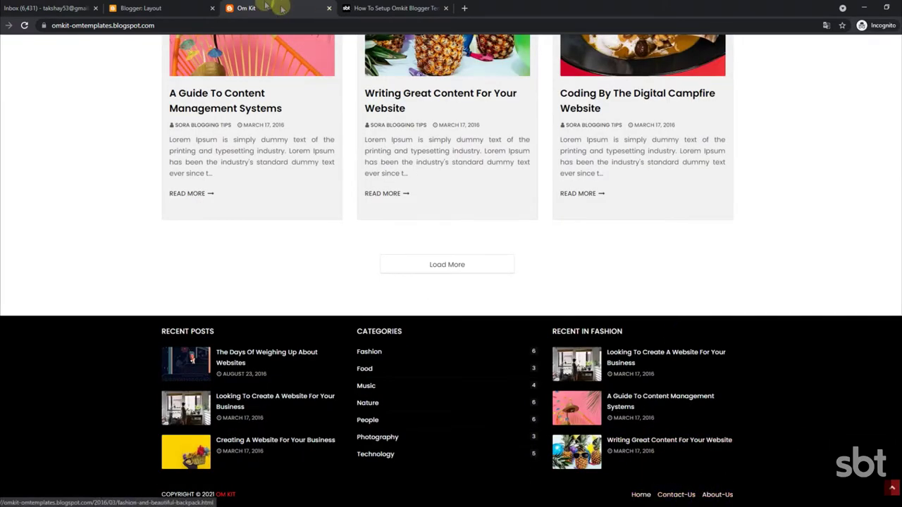
Examine the Lower-Menu link list in the blog layout, opening the Home, Contact-Us and About-Us entries for editing, and cancel without saving.
left_click(159, 4)
scroll(891, 251, "down", 2)
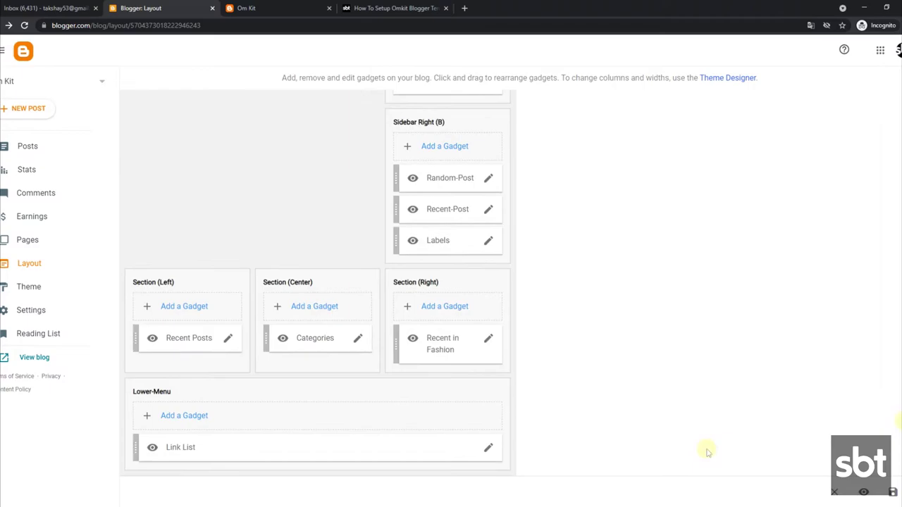
left_click(488, 448)
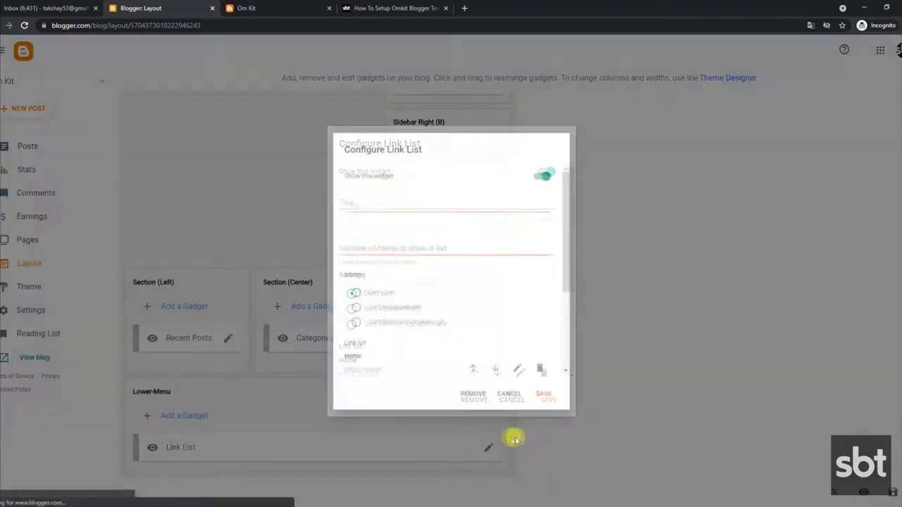
left_click_drag(571, 269, 578, 362)
left_click(522, 235)
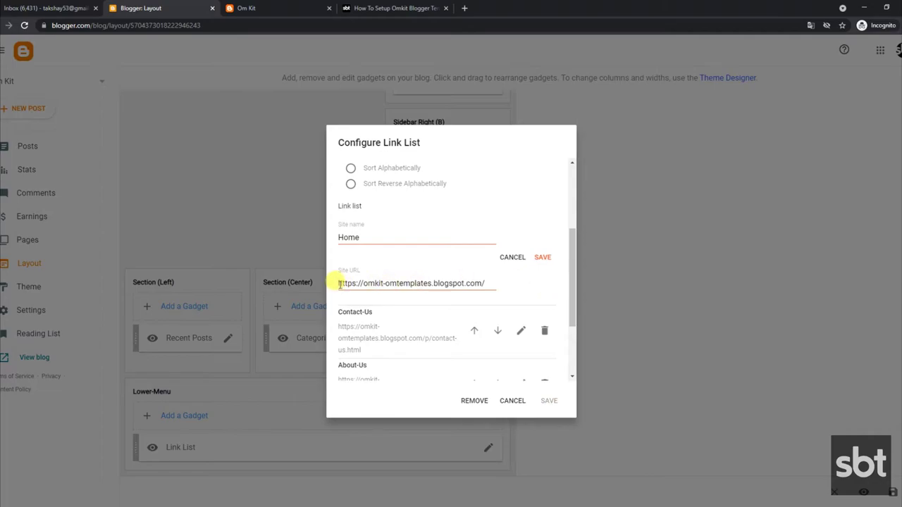
scroll(540, 322, "down", 2)
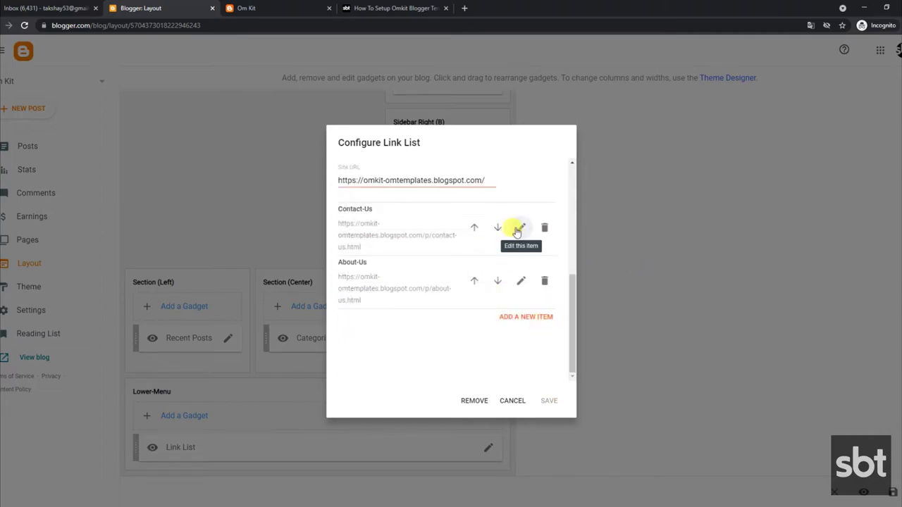
left_click(518, 227)
left_click_drag(575, 287, 524, 364)
left_click(521, 229)
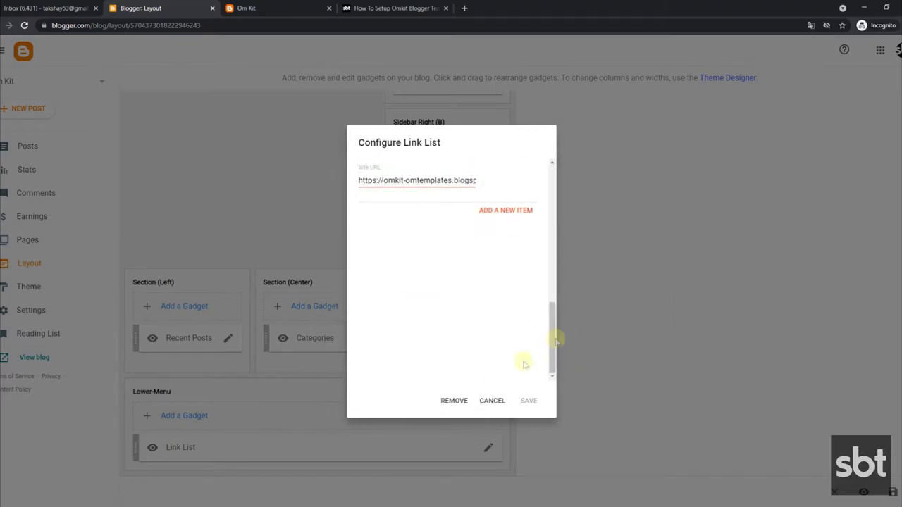
left_click(501, 406)
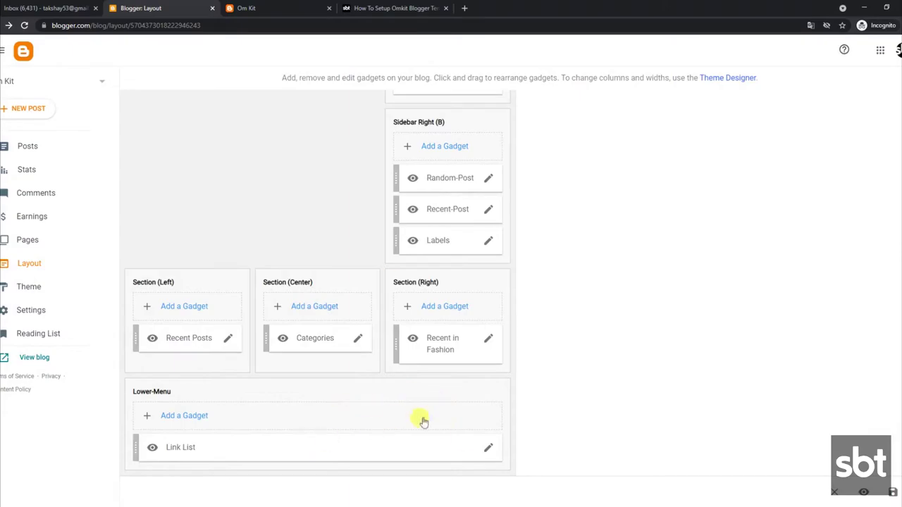
Read the Boxed Version instructions under Theme Options in the setup guide, including the boxedVersion link list example.
left_click(263, 12)
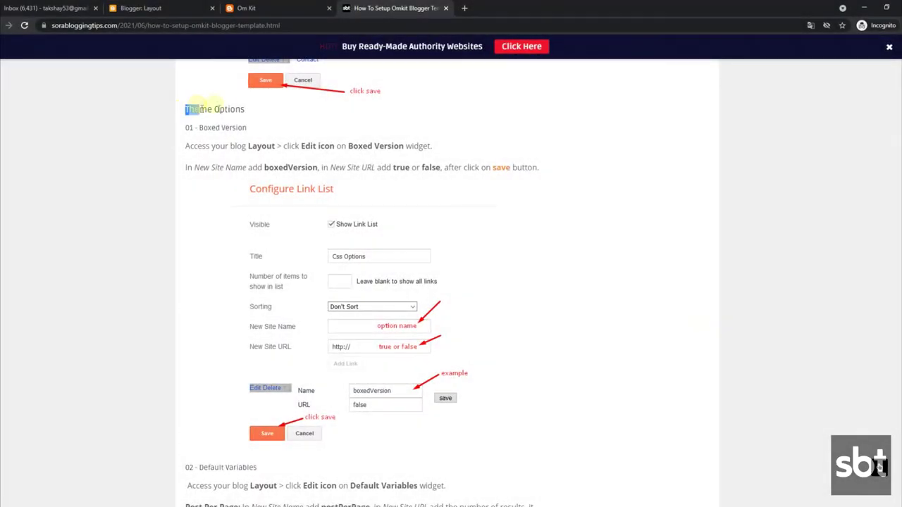
left_click_drag(201, 110, 246, 113)
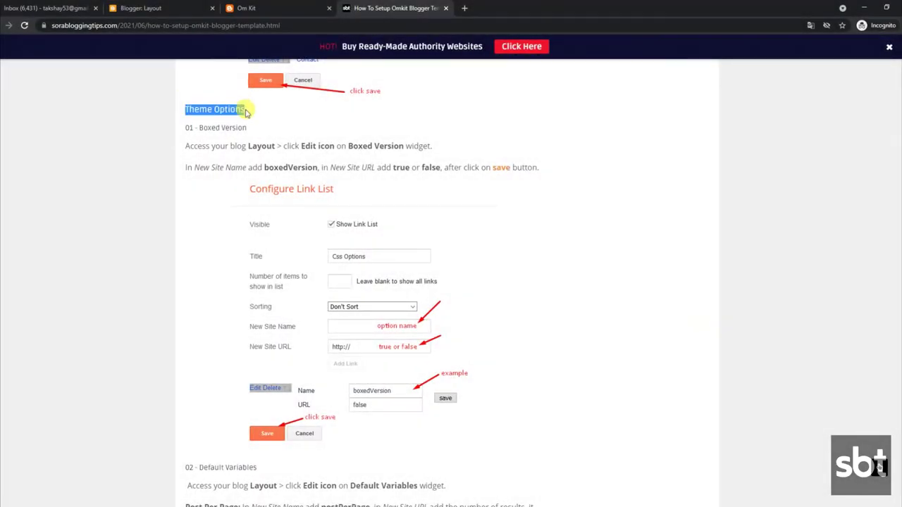
left_click_drag(189, 128, 256, 133)
left_click_drag(189, 145, 397, 148)
left_click(270, 167)
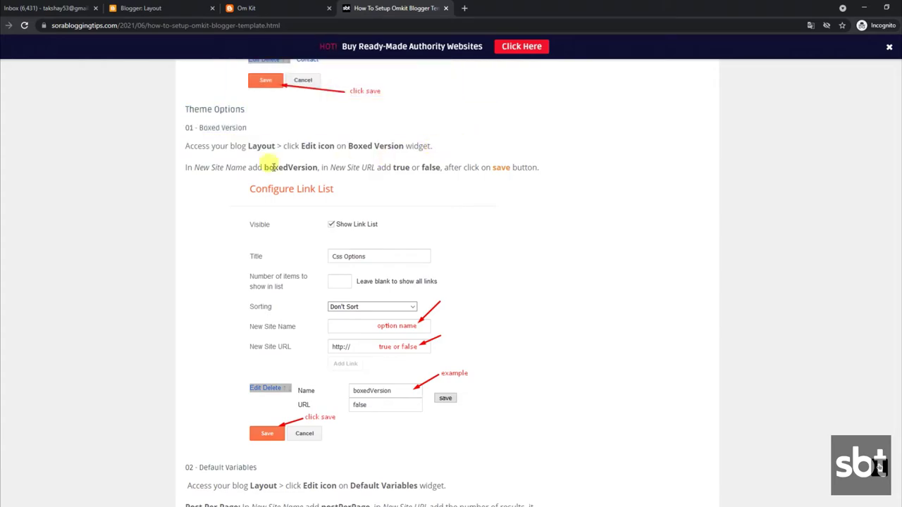
left_click_drag(236, 167, 540, 169)
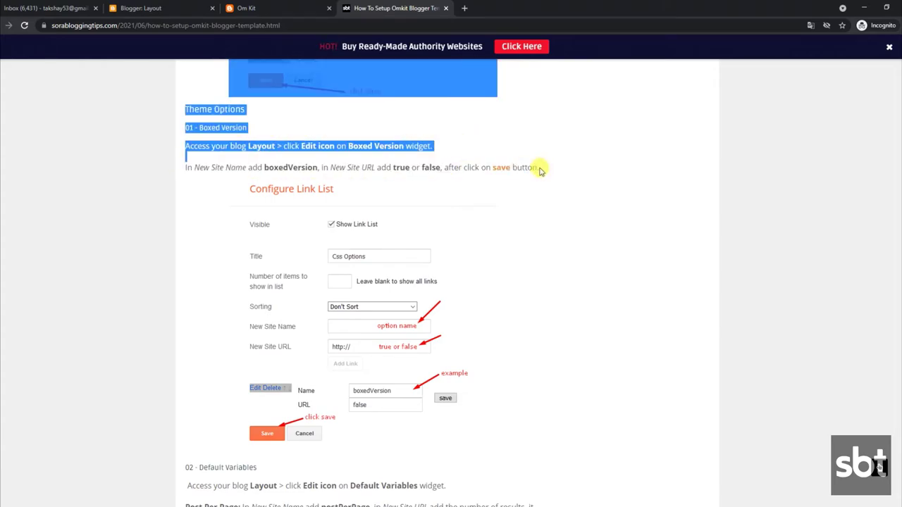
scroll(498, 200, "down", 2)
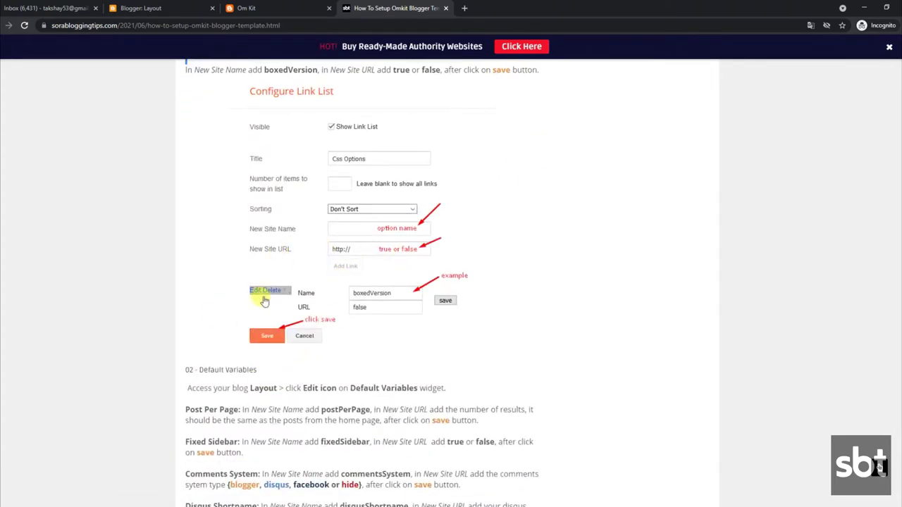
scroll(265, 301, "down", 2)
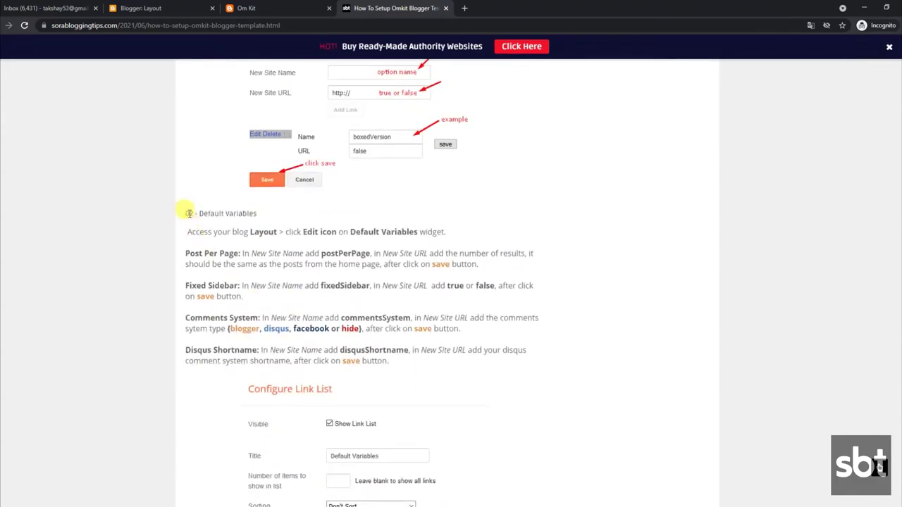
Read the Default Variables instructions in the setup guide, covering posts per page, fixed sidebar, comments system and Disqus shortname.
left_click_drag(212, 212, 259, 215)
left_click_drag(188, 231, 447, 233)
left_click_drag(187, 252, 469, 263)
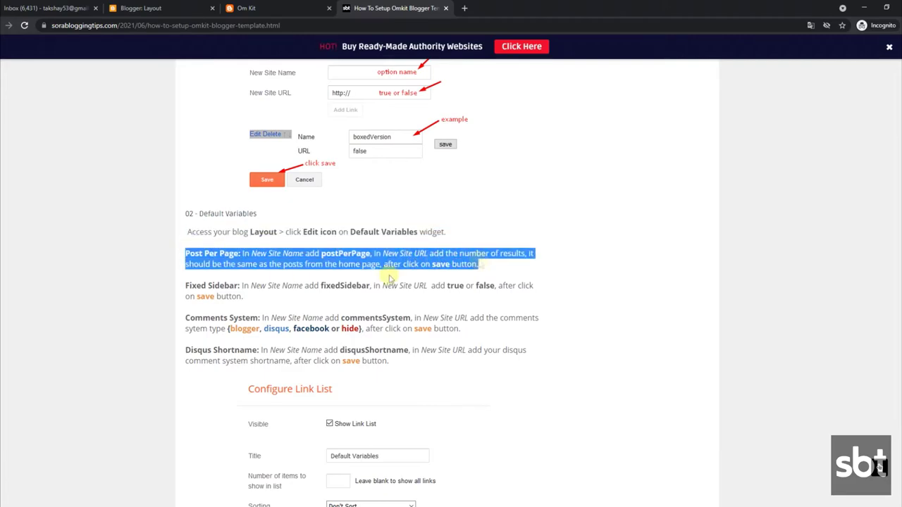
left_click_drag(187, 284, 249, 296)
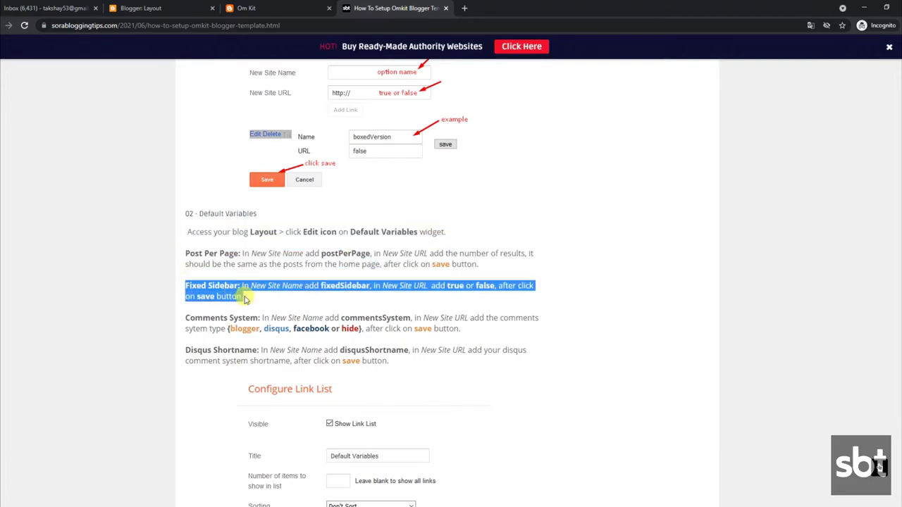
scroll(238, 308, "down", 1)
left_click_drag(186, 259, 459, 270)
left_click_drag(186, 291, 402, 304)
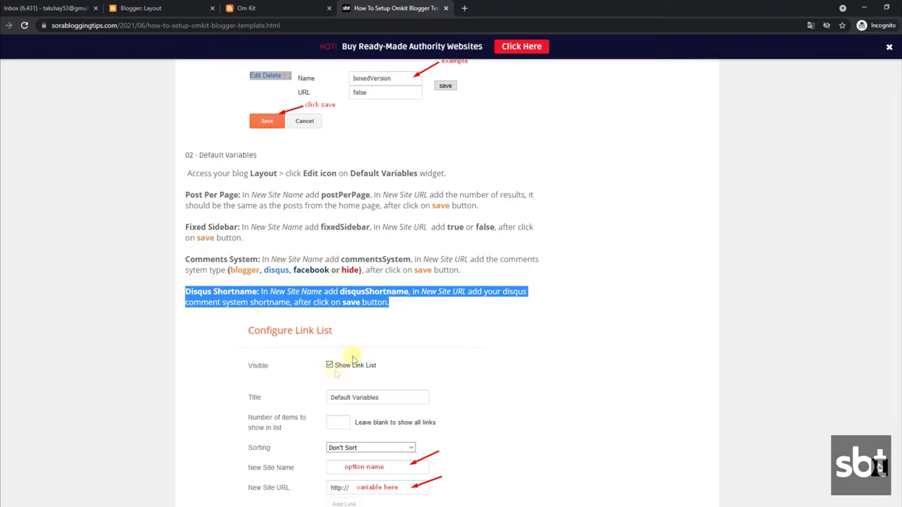
scroll(336, 373, "down", 2)
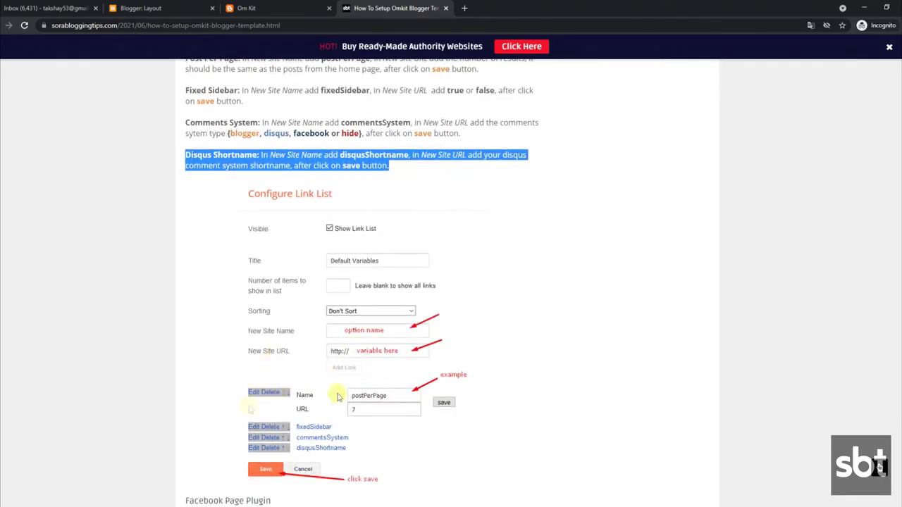
Review the boxedVersion entry in the layout's Css Options (Boxed and Snippet) gadget without changing it, and save the gadget.
left_click(245, 7)
left_click(147, 7)
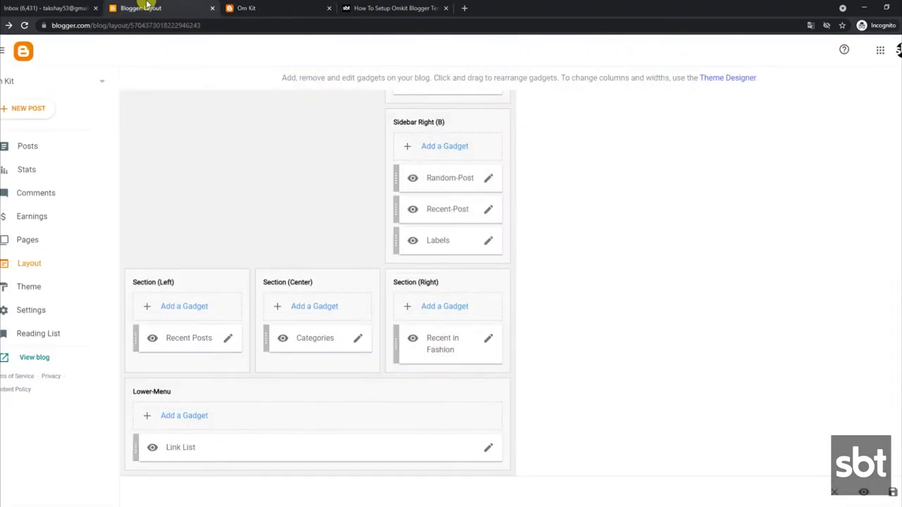
scroll(789, 262, "up", 10)
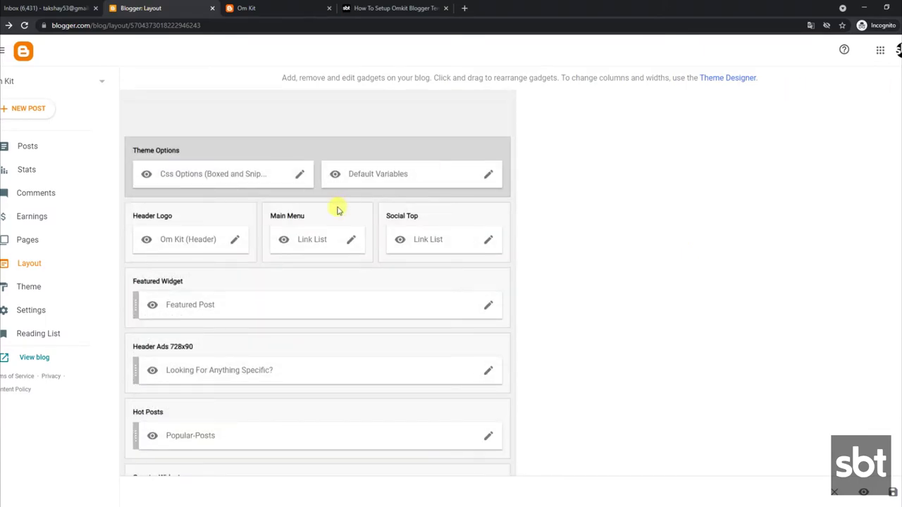
left_click(301, 174)
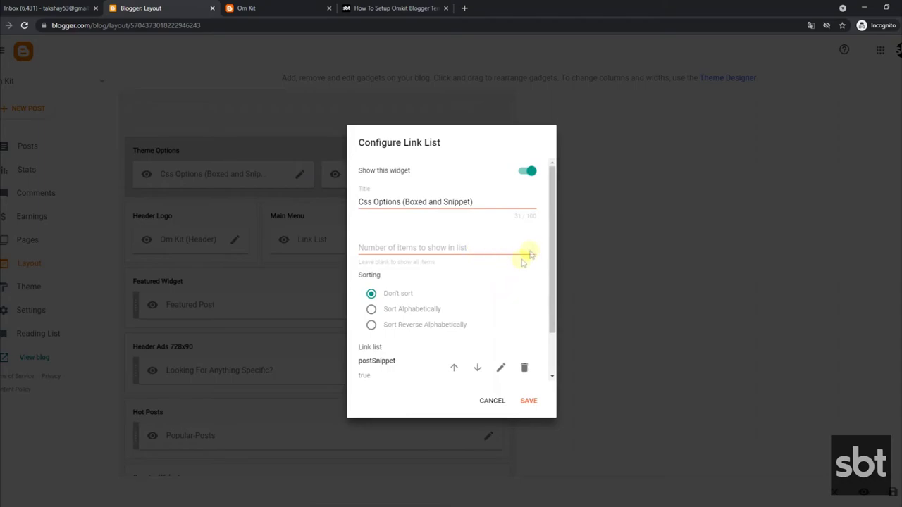
left_click_drag(548, 237, 548, 328)
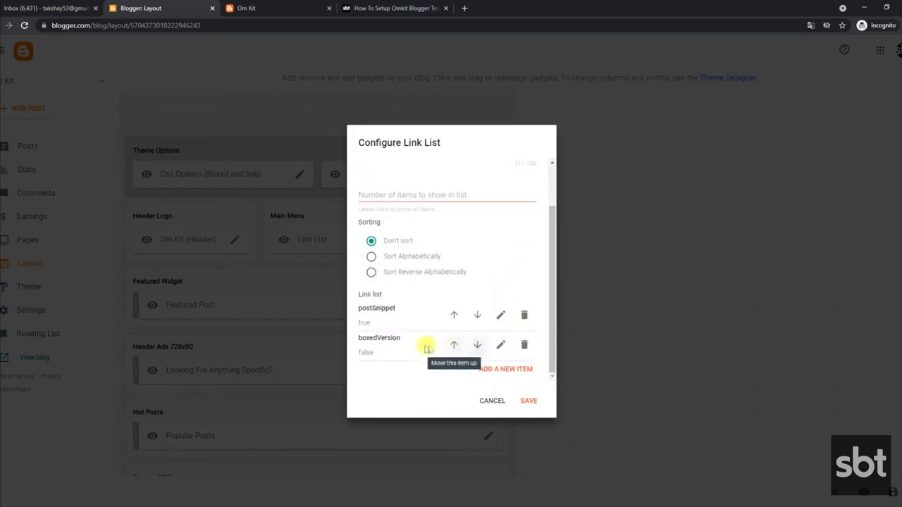
left_click(501, 345)
left_click_drag(557, 267, 540, 357)
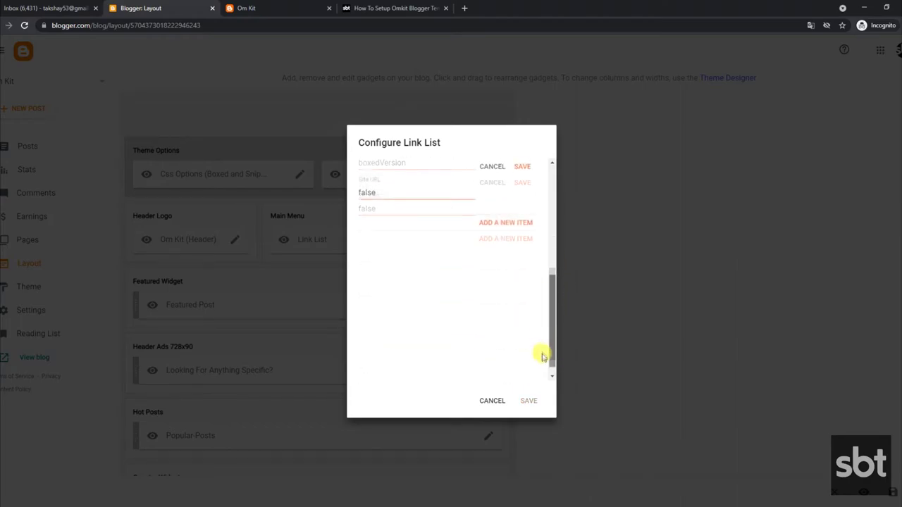
left_click(491, 401)
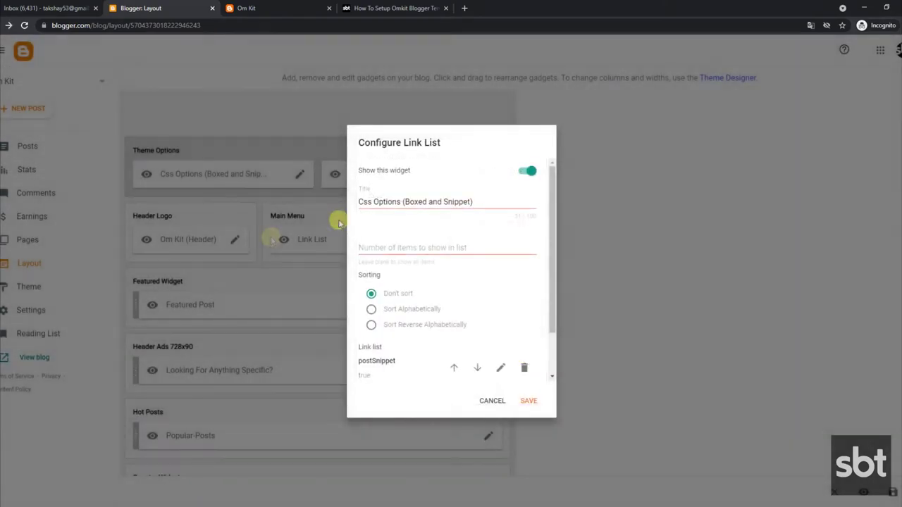
left_click(525, 401)
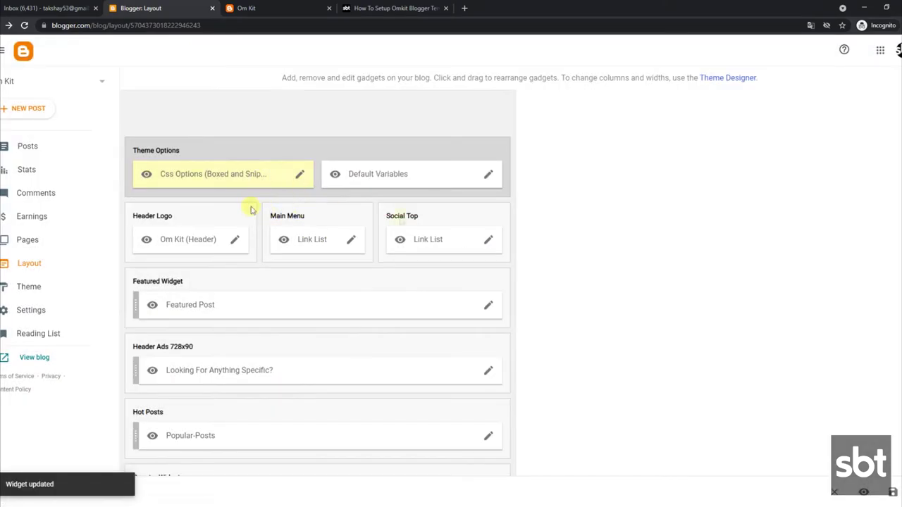
Examine the Default Variables gadget, opening its disqusShortname, commentsSystem, fixedSidebar and postPerPage entries for editing, and cancel without saving.
left_click(487, 176)
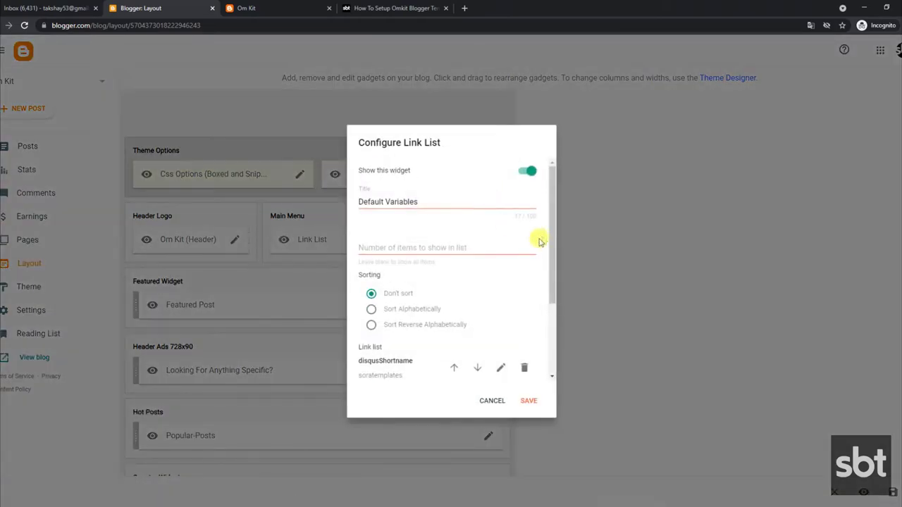
left_click_drag(543, 246, 543, 329)
left_click(500, 255)
left_click_drag(547, 256, 548, 308)
left_click(498, 223)
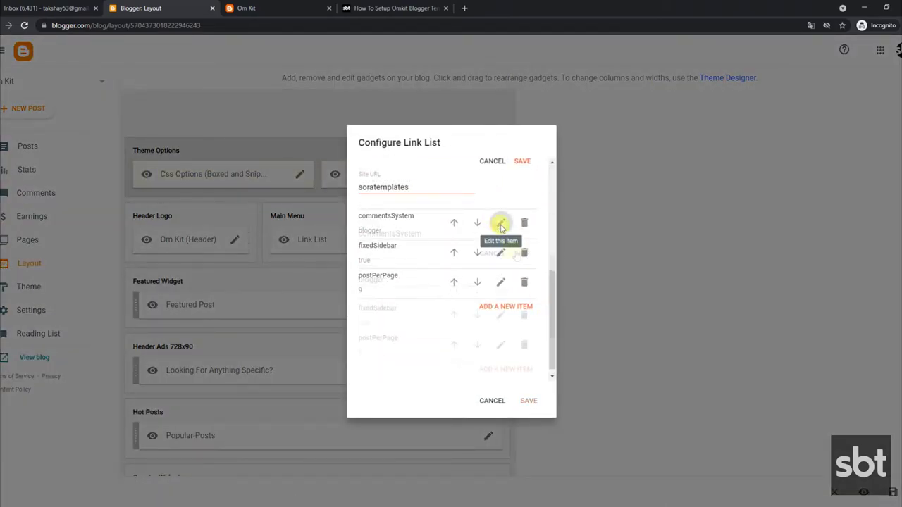
mouse_move(553, 267)
left_mouse_down()
mouse_move(554, 329)
mouse_move(546, 228)
mouse_move(544, 363)
left_mouse_up()
left_click(500, 216)
left_click(503, 219)
left_click(492, 400)
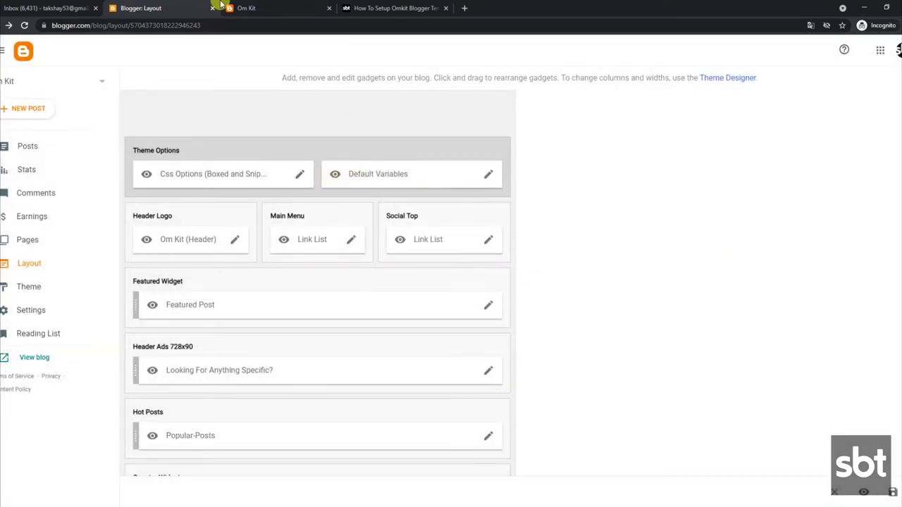
Read the Facebook Page Plugin instructions in the setup guide and copy the full fb-page embed code.
left_click(246, 8)
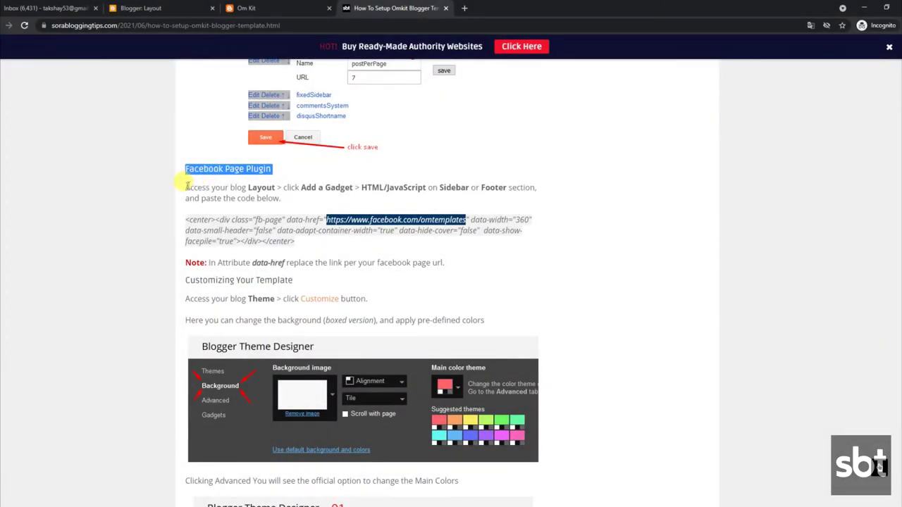
left_click_drag(187, 186, 280, 199)
left_click_drag(187, 219, 312, 245)
key("ctrl+c")
left_click(263, 6)
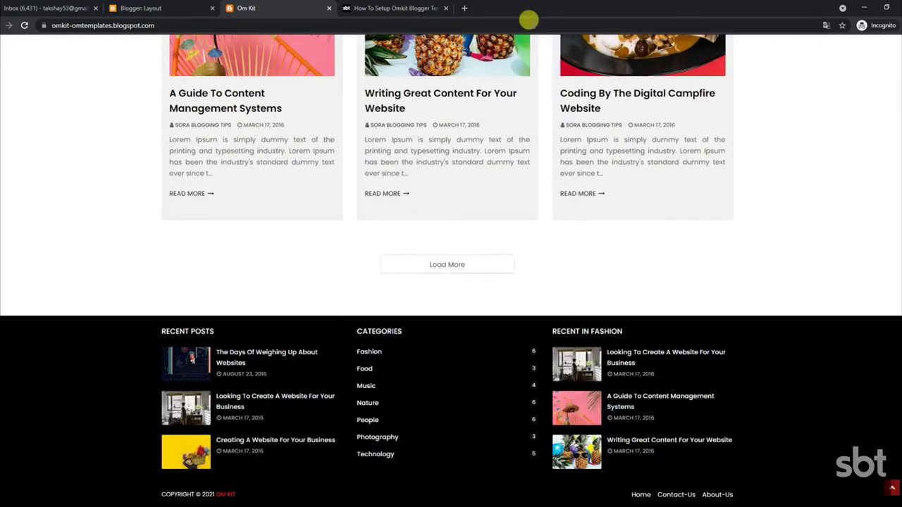
left_click(368, 6)
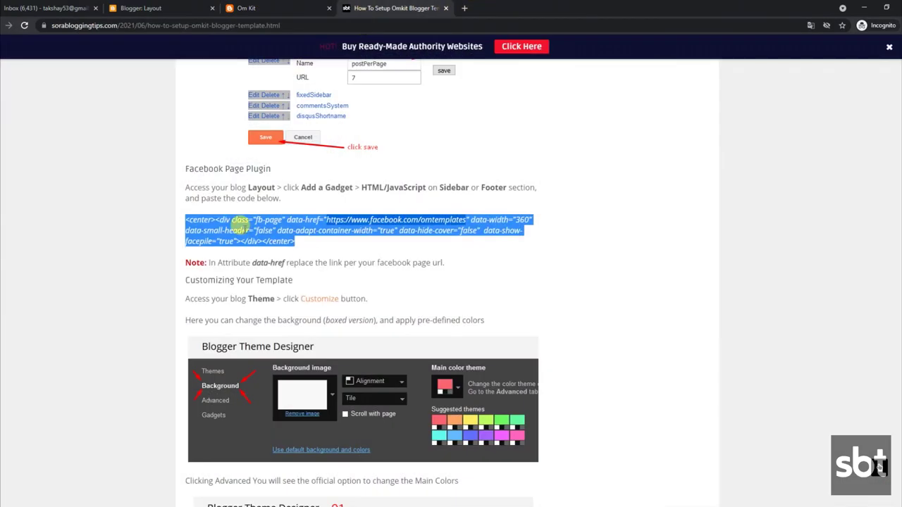
Add an untitled HTML/JavaScript gadget to Sidebar Right (B) in the blog layout with the copied Facebook page plugin code, and save it.
left_click(175, 7)
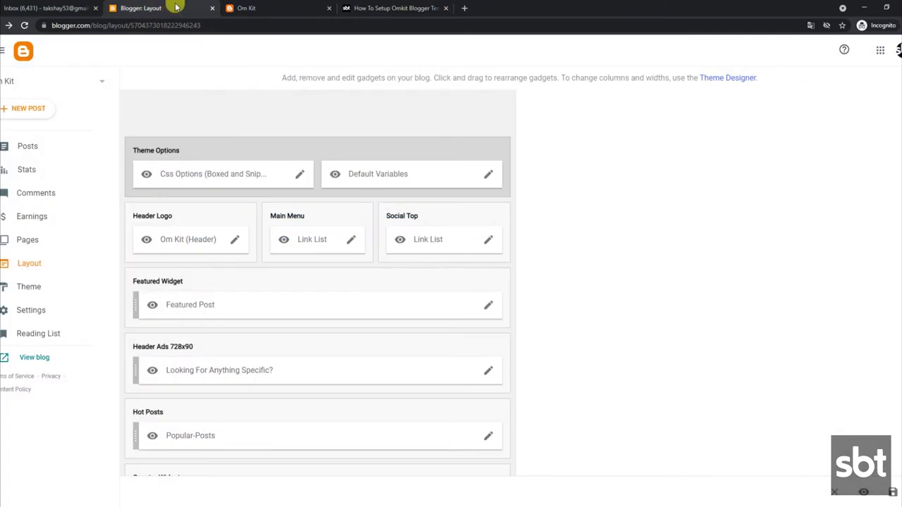
scroll(728, 224, "down", 6)
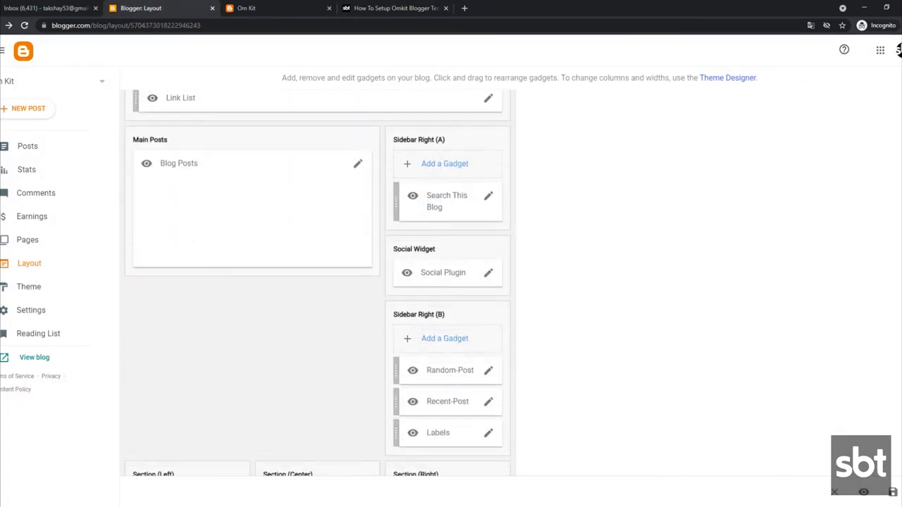
left_click(441, 332)
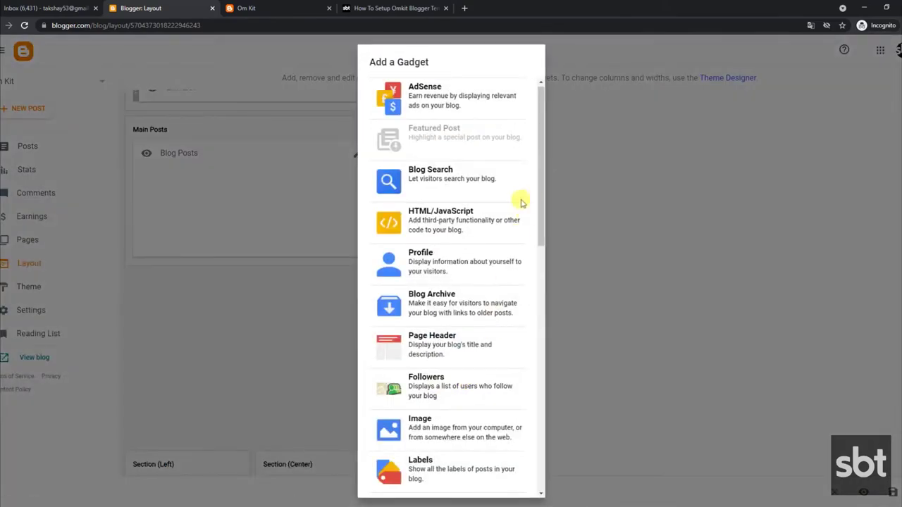
left_click(478, 214)
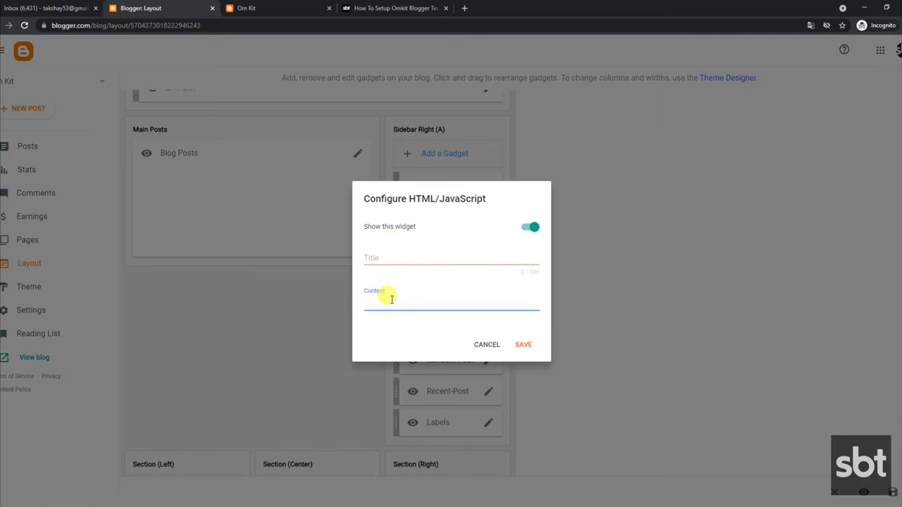
key("ctrl+v")
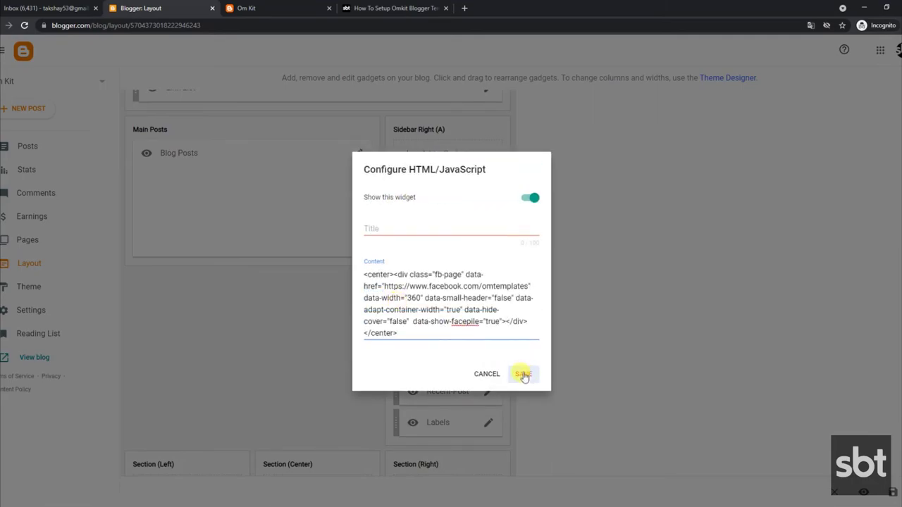
left_click(523, 376)
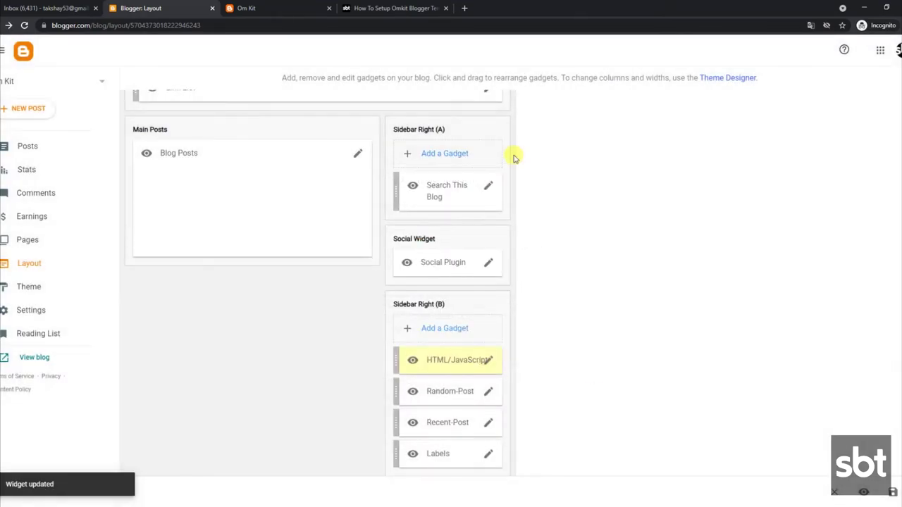
Reload the live Om Kit blog and open the post "The Days Of Weighing Up About Websites" to check the Facebook page plugin.
left_click(261, 5)
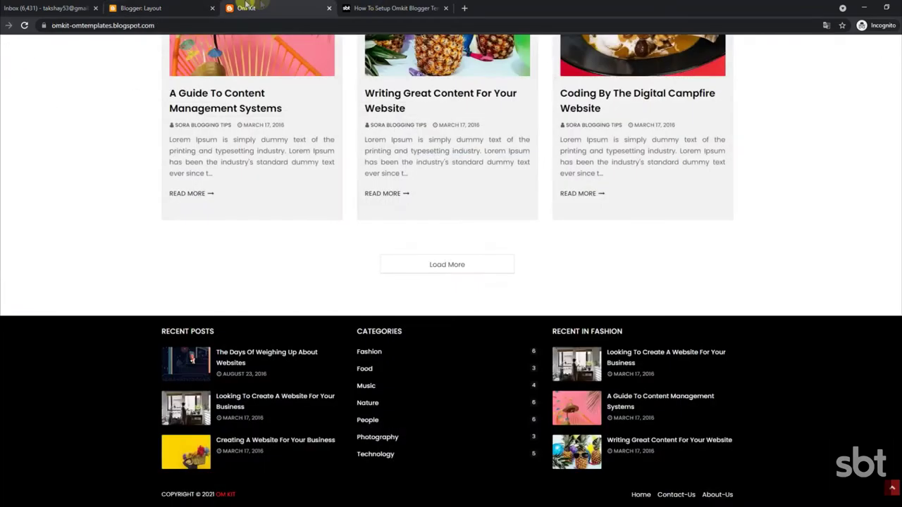
left_click(24, 25)
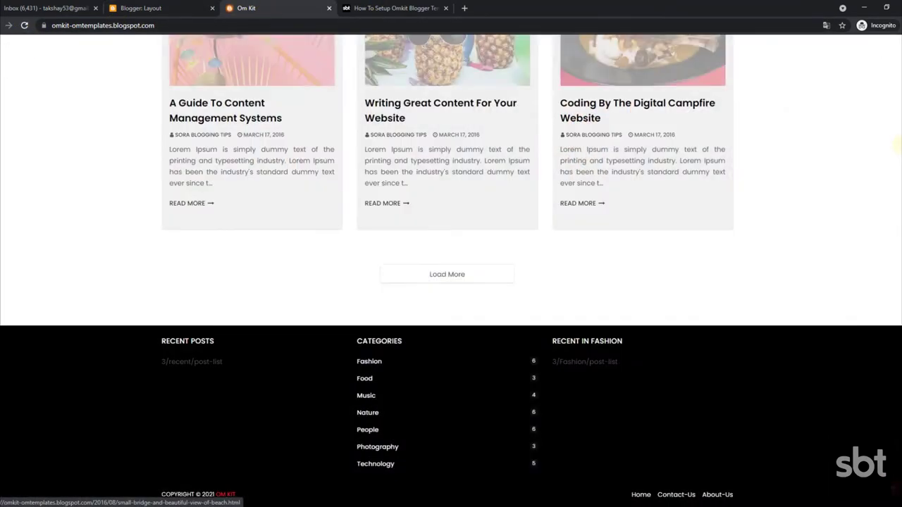
scroll(883, 357, "up", 20)
scroll(898, 152, "down", 6)
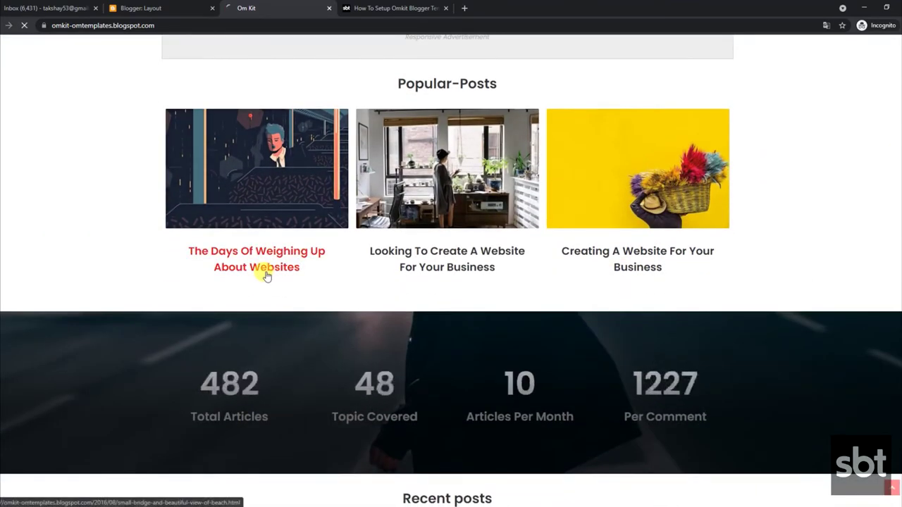
left_click(266, 275)
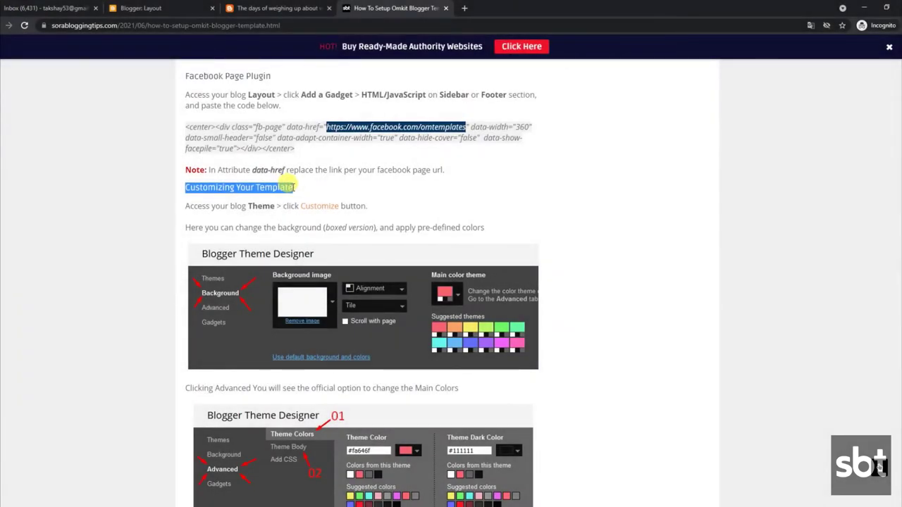
Read the Customizing Your Template section of the setup guide, covering the background, pre-defined colors and Advanced main colors.
left_click_drag(186, 206, 364, 205)
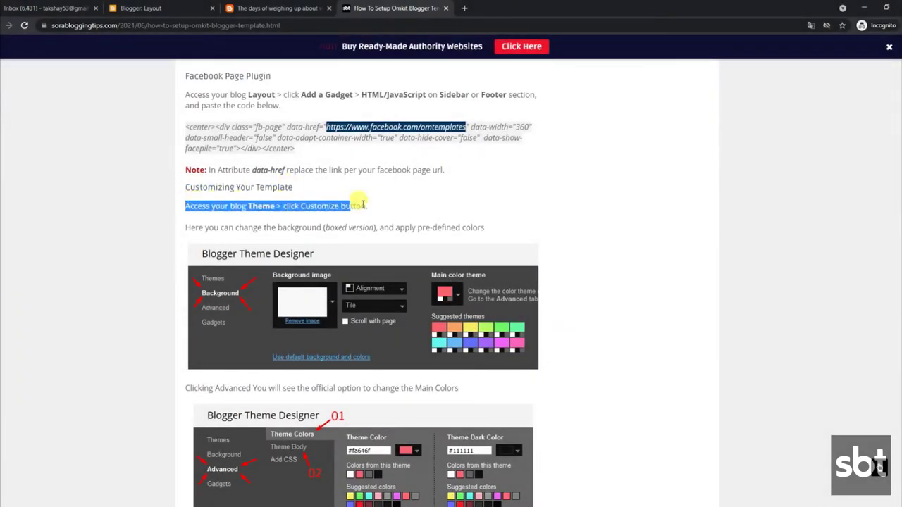
left_click_drag(186, 227, 486, 228)
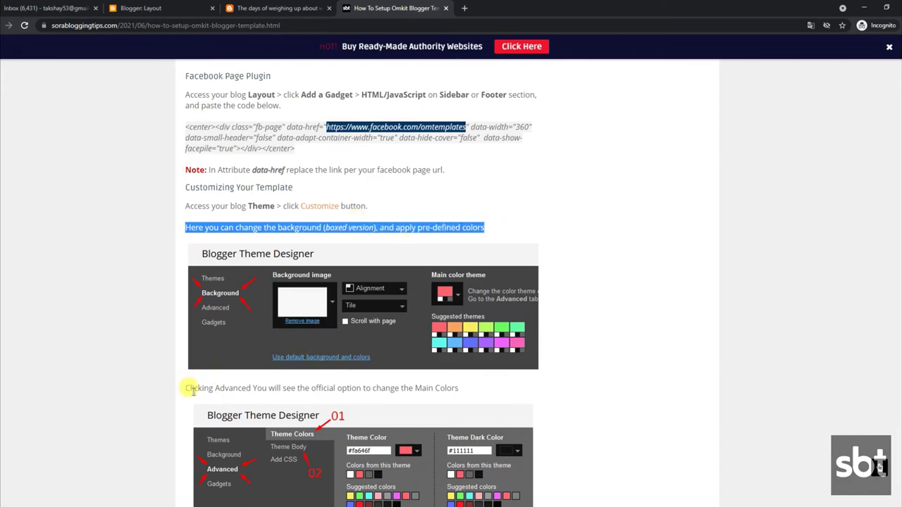
left_click_drag(186, 387, 478, 399)
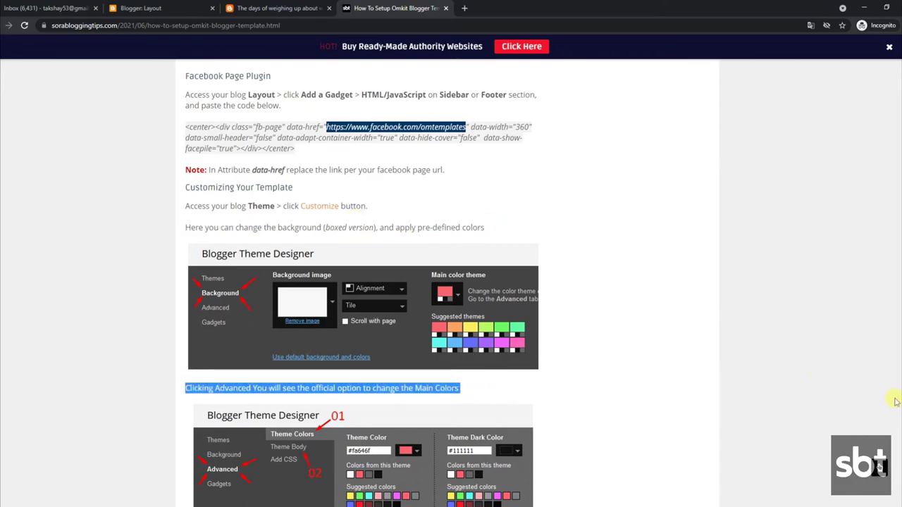
scroll(329, 36, "down", 6)
scroll(329, 37, "up", 7)
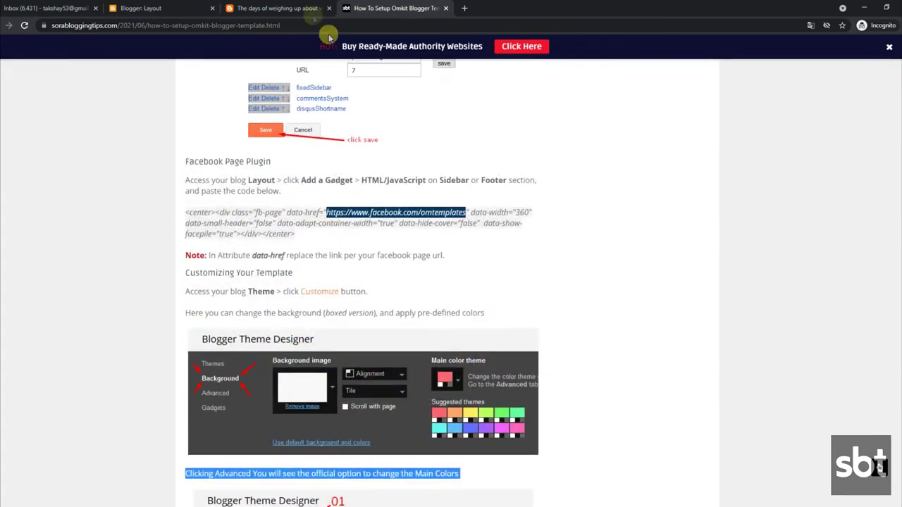
Open the blog's theme customizer in Blogger and expand the Advanced settings for Theme Colors.
left_click(279, 8)
left_click(192, 6)
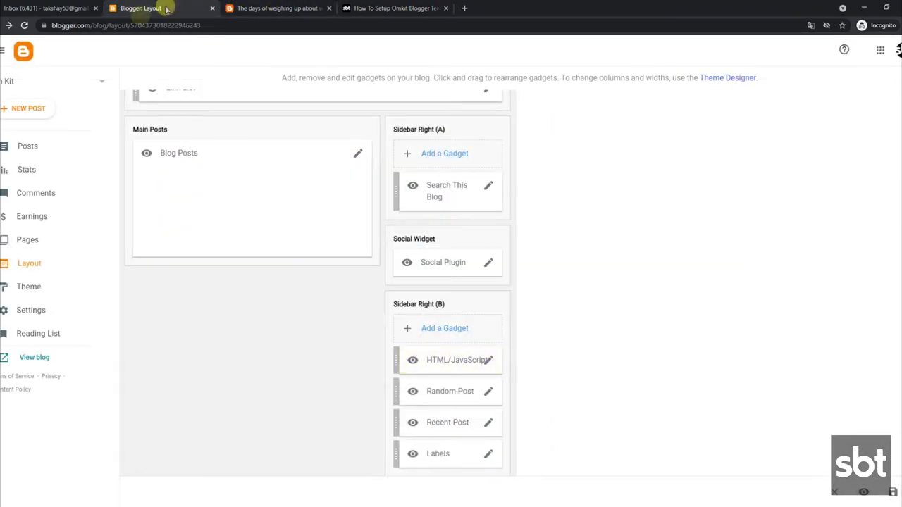
left_click(37, 285)
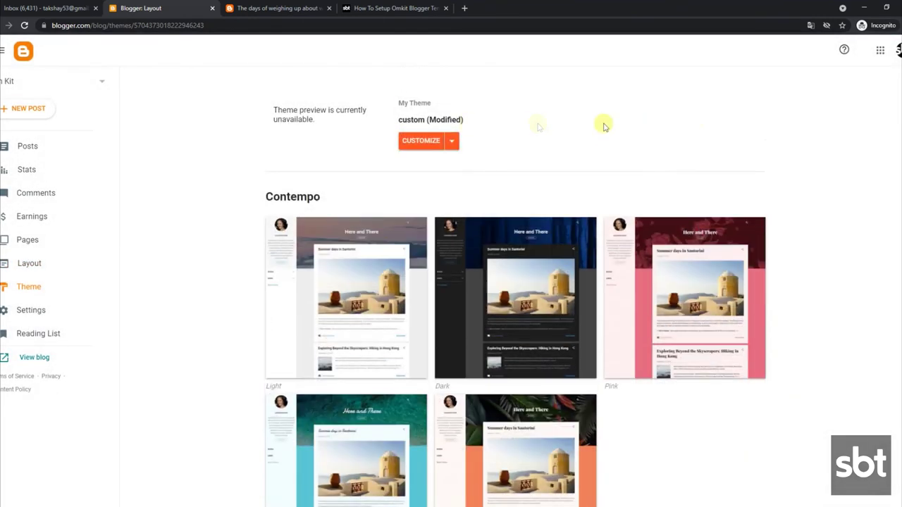
left_click(423, 141)
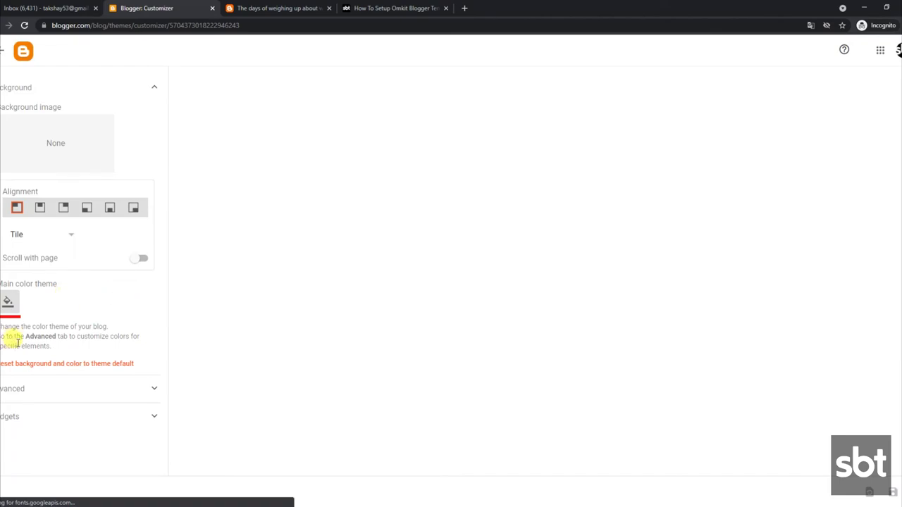
left_click(28, 388)
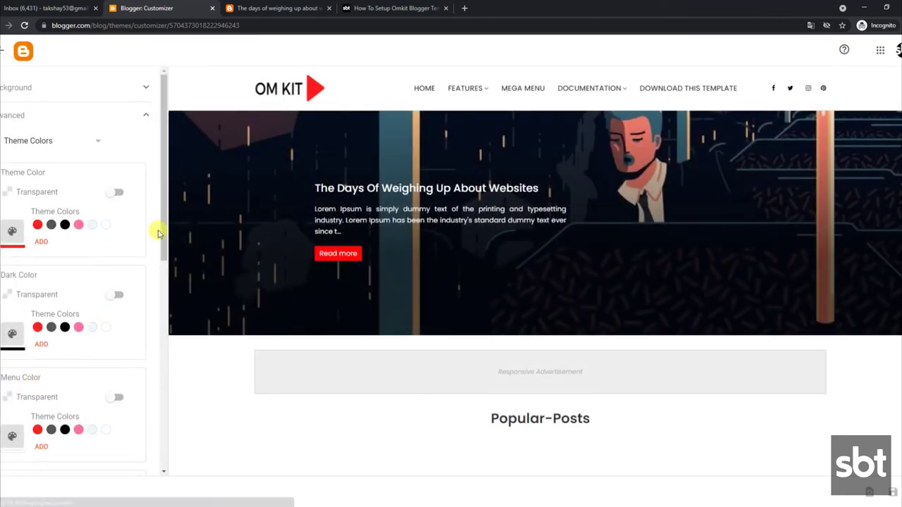
Try dark grey as the Theme Color in the blog preview, restore red, and review the remaining color options through Header Footer Color.
scroll(156, 303, "down", 2)
left_click_drag(157, 336, 174, 241)
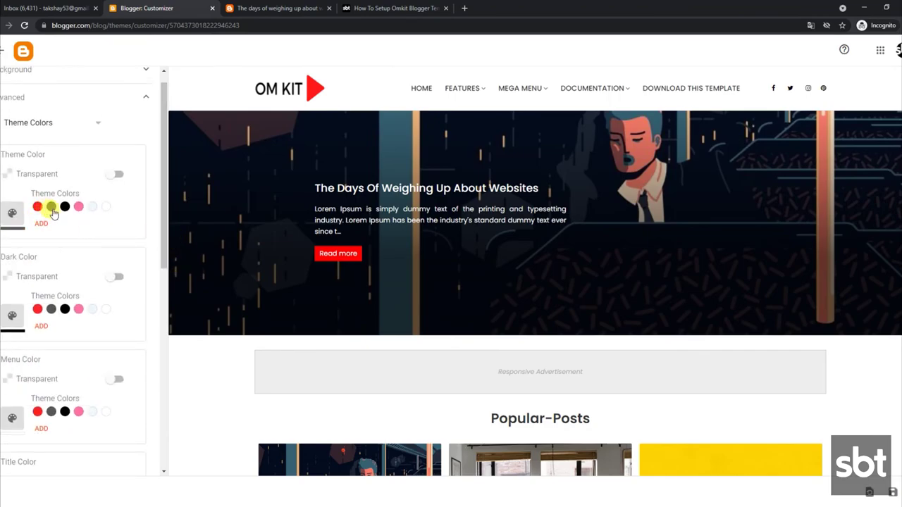
scroll(536, 271, "down", 10)
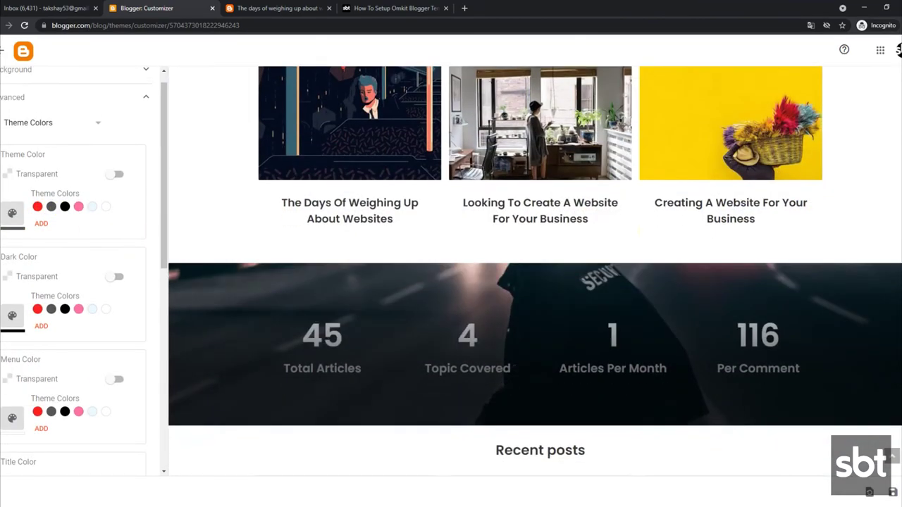
scroll(535, 271, "down", 5)
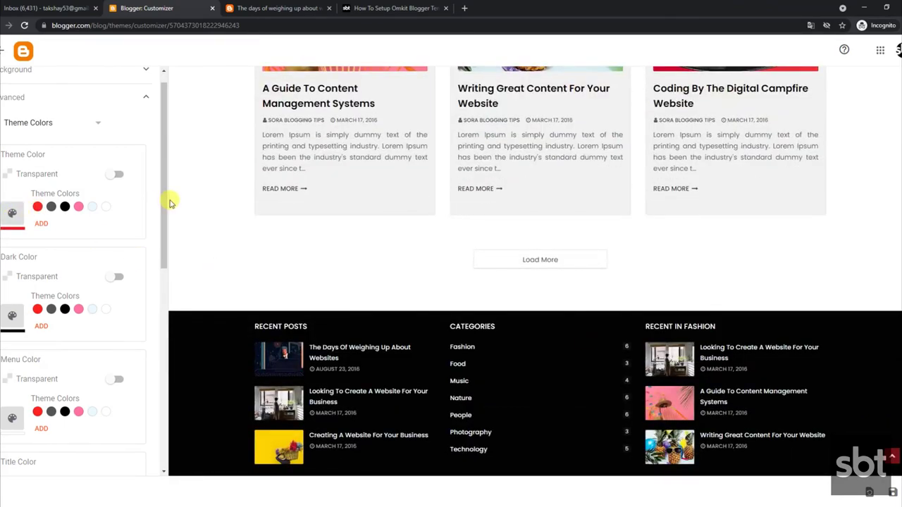
left_click_drag(160, 202, 151, 400)
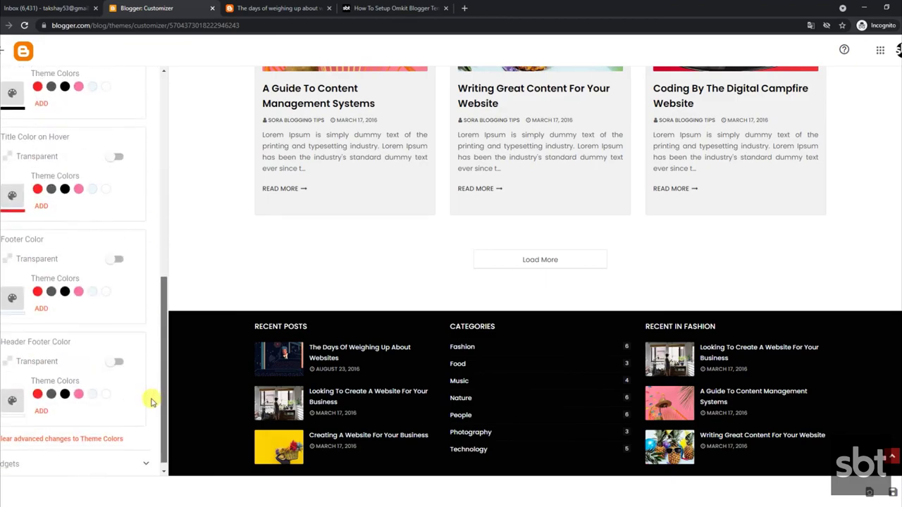
scroll(594, 374, "up", 15)
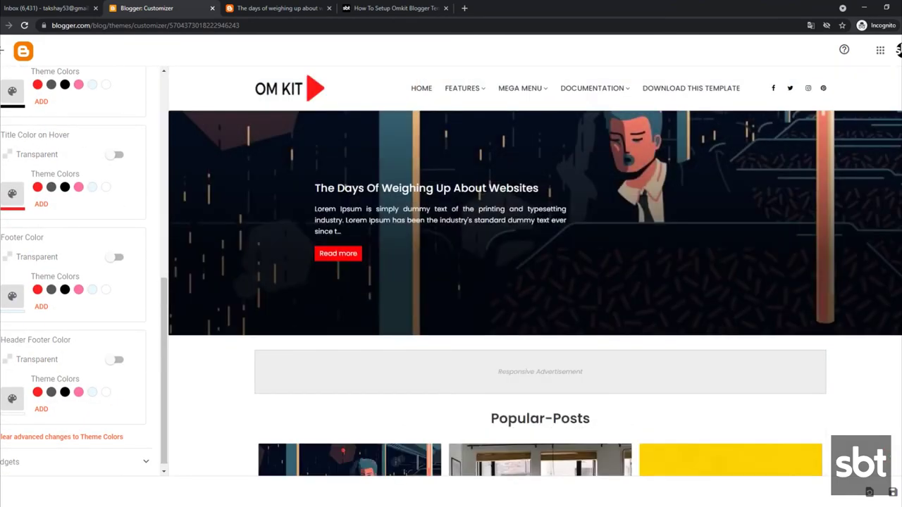